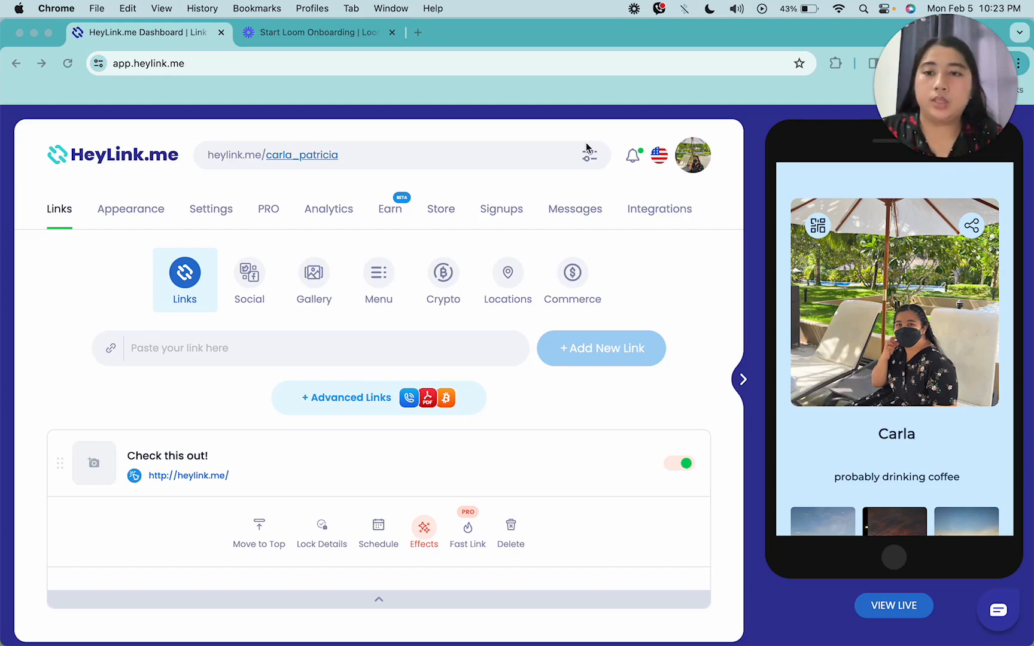
Open the Appearance settings and expand the Footer section
{"action": "left_click", "coordinate": [154, 211]}
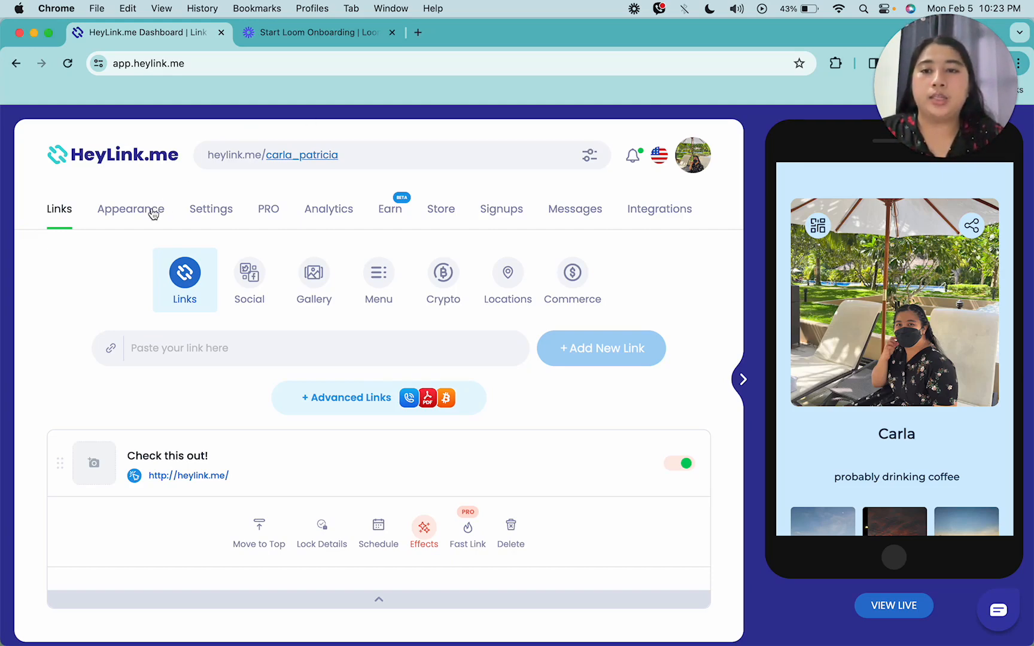
{"action": "left_click", "coordinate": [154, 211]}
{"action": "scroll", "coordinate": [343, 252], "scroll_direction": "down", "scroll_amount": 10}
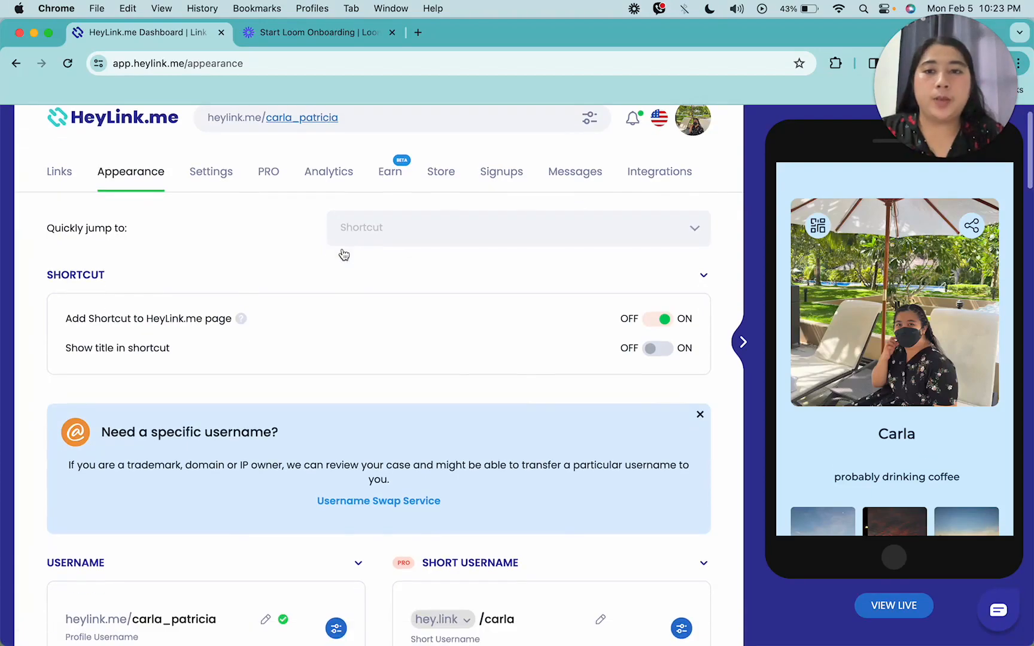
{"action": "scroll", "coordinate": [342, 254], "scroll_direction": "down", "scroll_amount": 20}
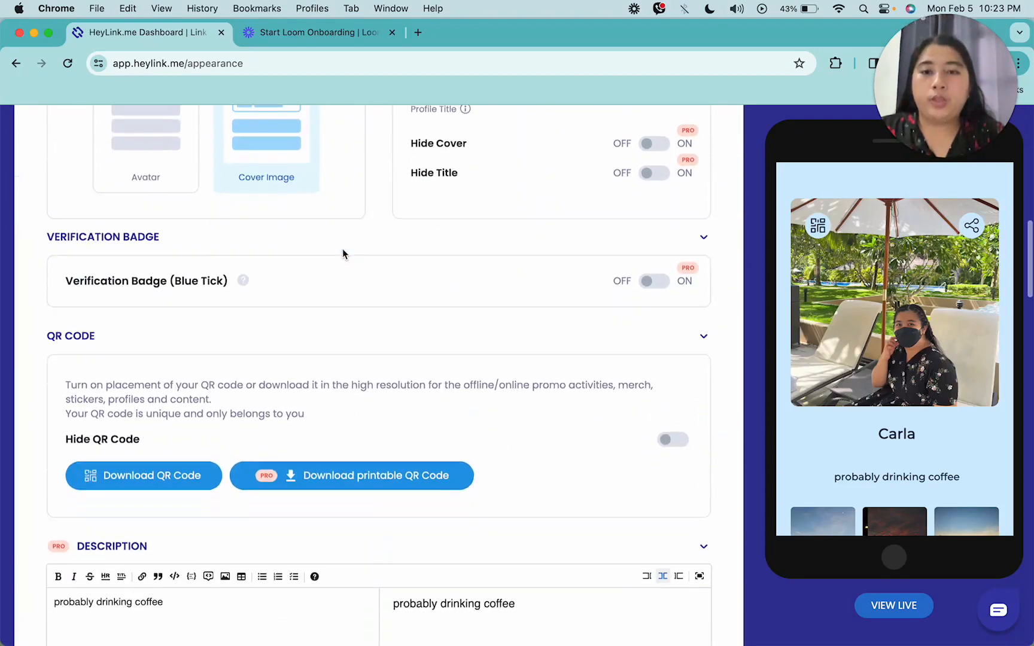
{"action": "scroll", "coordinate": [342, 309], "scroll_direction": "down", "scroll_amount": 15}
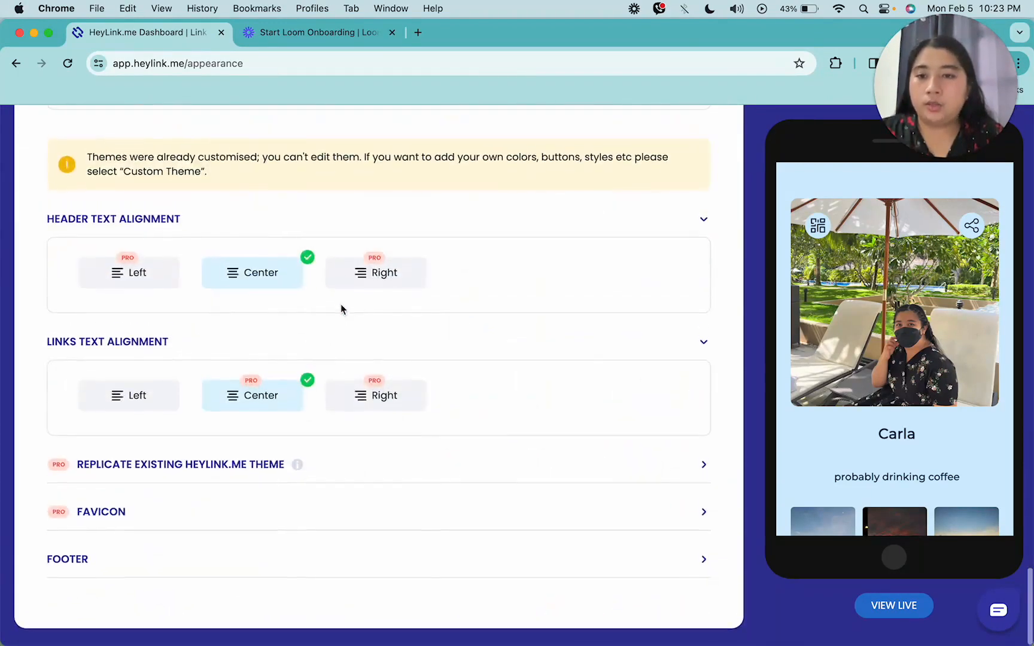
{"action": "left_click", "coordinate": [76, 571]}
{"action": "scroll", "coordinate": [464, 484], "scroll_direction": "down", "scroll_amount": 5}
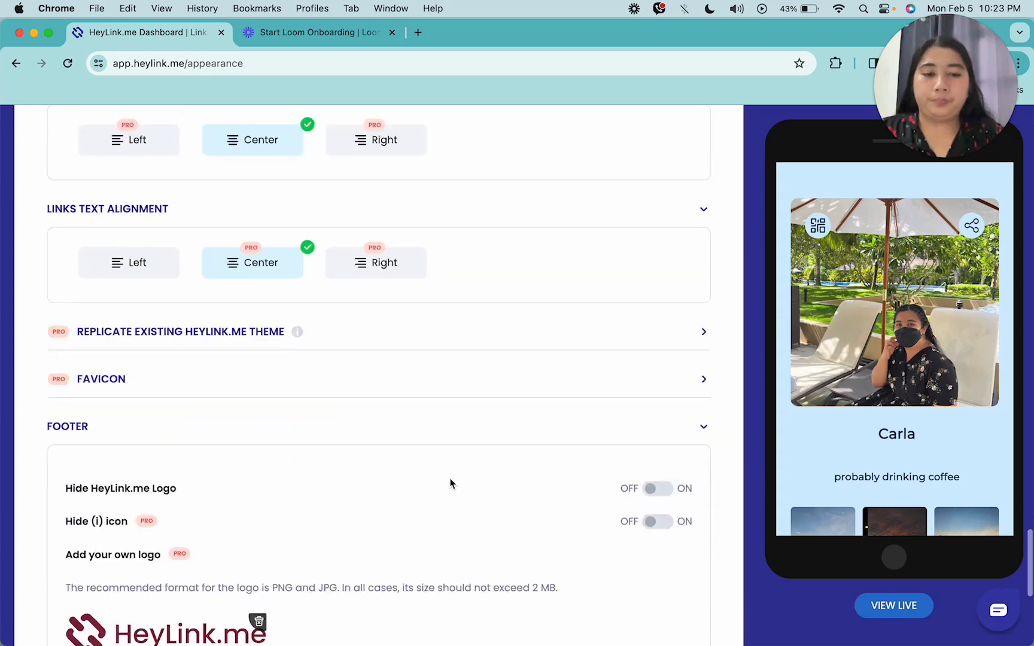
Examine the Footer options and the footer shown in the phone preview
{"action": "scroll", "coordinate": [596, 449], "scroll_direction": "down", "scroll_amount": 1}
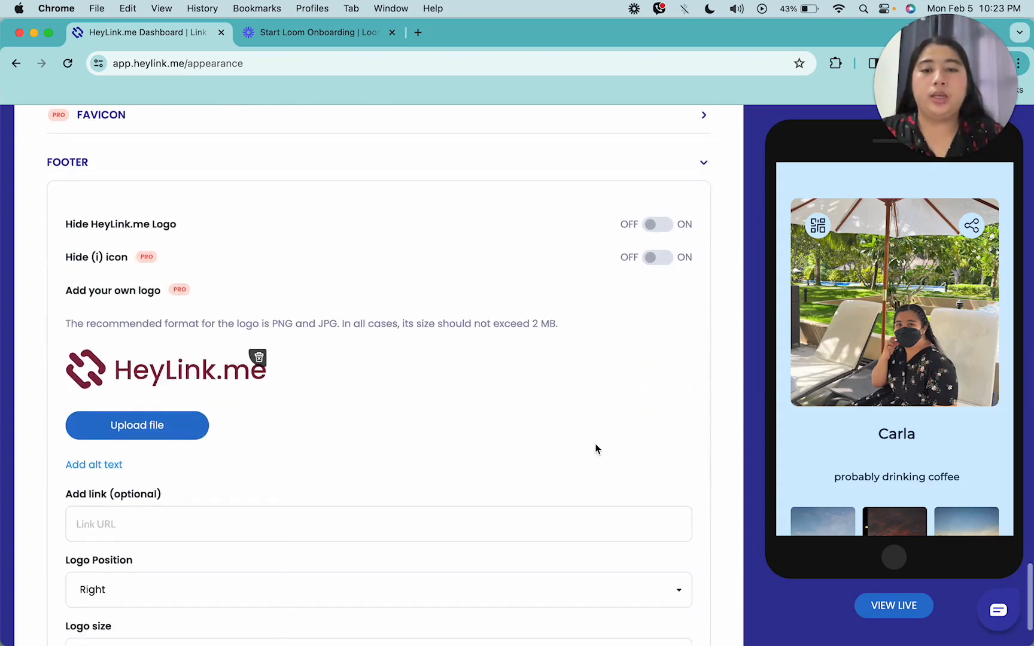
{"action": "scroll", "coordinate": [404, 346], "scroll_direction": "down", "scroll_amount": 2}
{"action": "scroll", "coordinate": [371, 401], "scroll_direction": "up", "scroll_amount": 3}
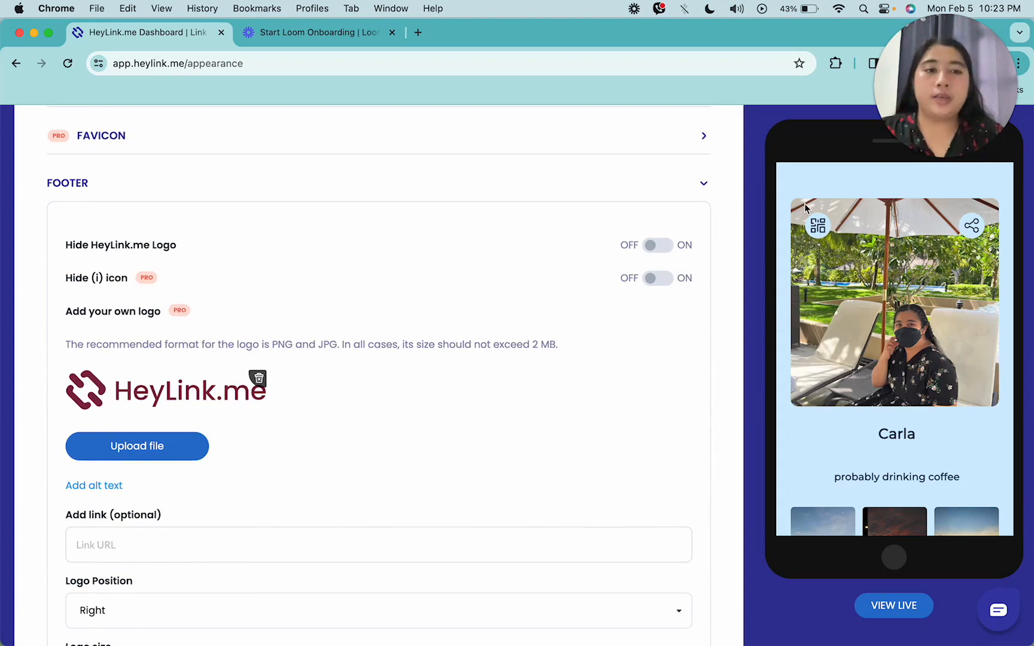
{"action": "mouse_move", "coordinate": [934, 153]}
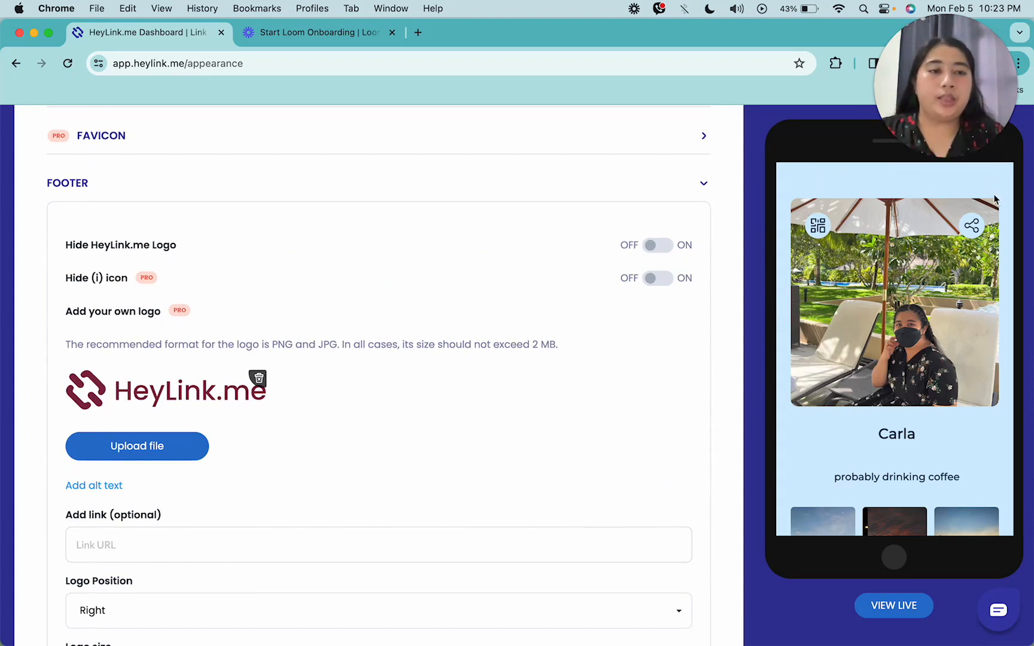
{"action": "scroll", "coordinate": [939, 407], "scroll_direction": "up", "scroll_amount": 1}
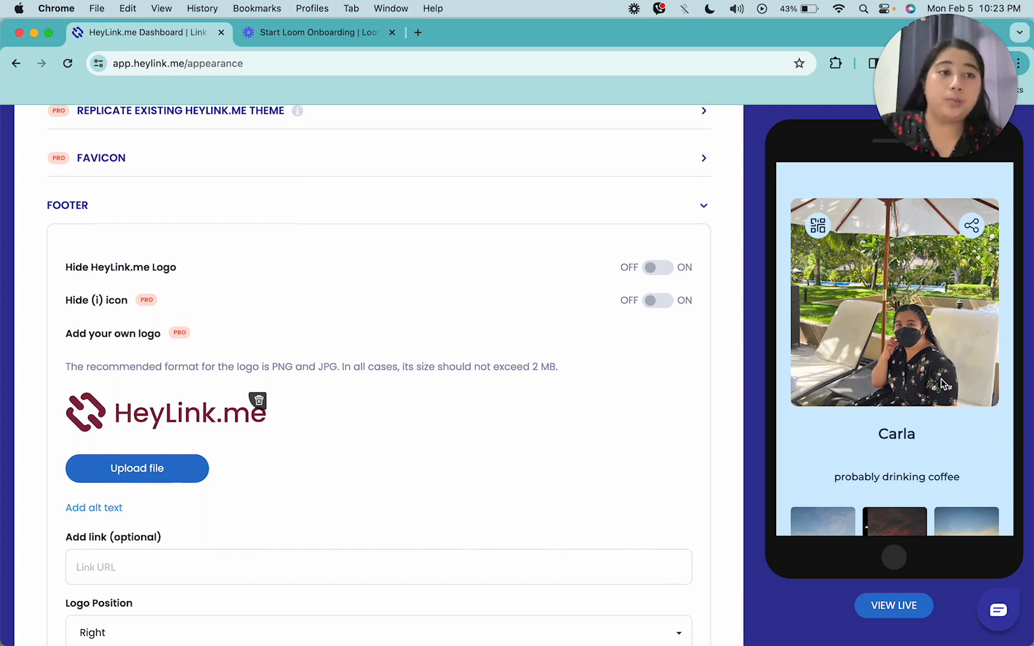
{"action": "scroll", "coordinate": [941, 383], "scroll_direction": "down", "scroll_amount": 5}
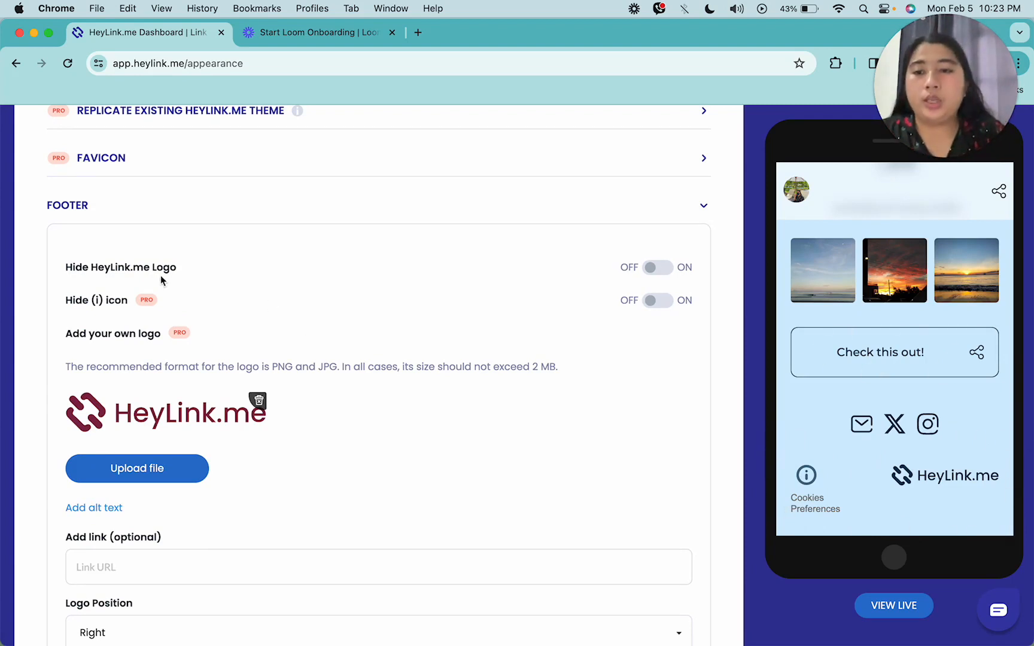
{"action": "scroll", "coordinate": [156, 275], "scroll_direction": "down", "scroll_amount": 2}
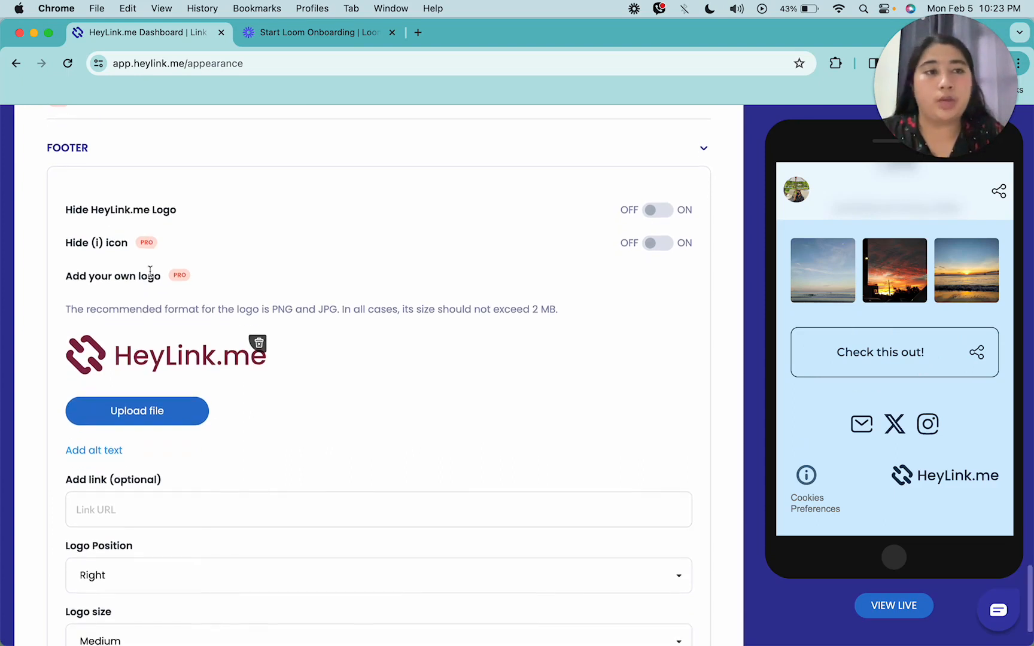
{"action": "scroll", "coordinate": [275, 361], "scroll_direction": "down", "scroll_amount": 3}
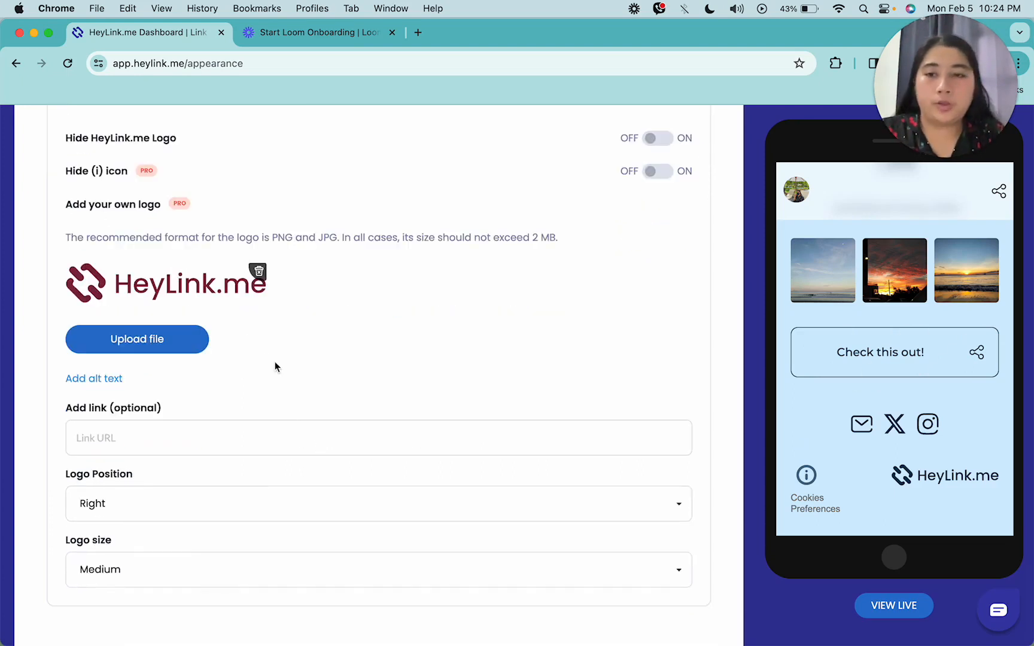
{"action": "scroll", "coordinate": [274, 360], "scroll_direction": "up", "scroll_amount": 4}
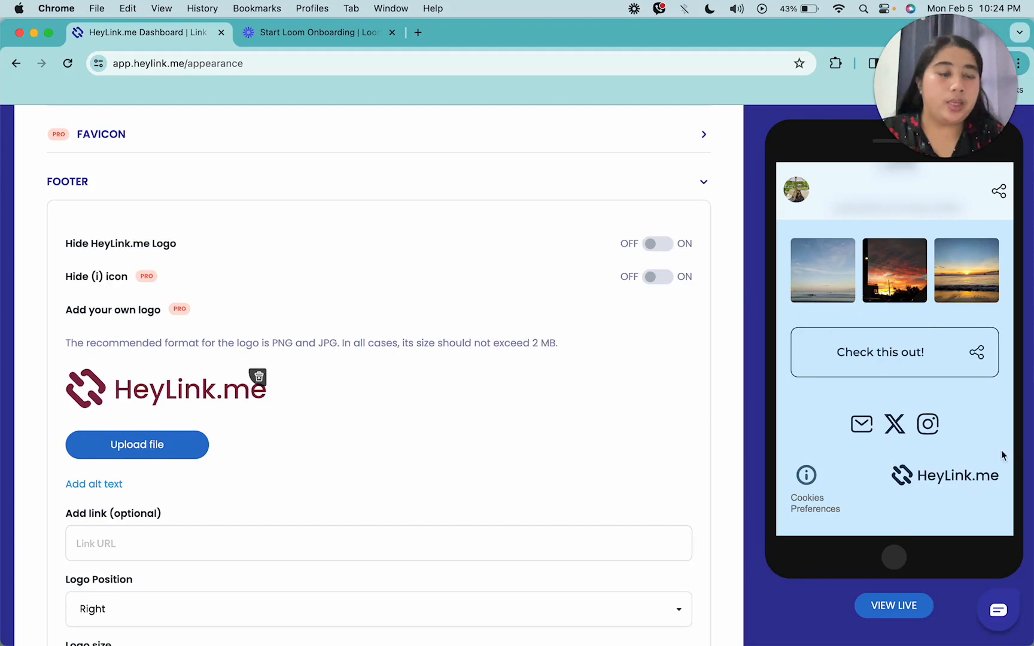
Switch Hide HeyLink.me Logo on and back off
{"action": "left_click", "coordinate": [659, 244]}
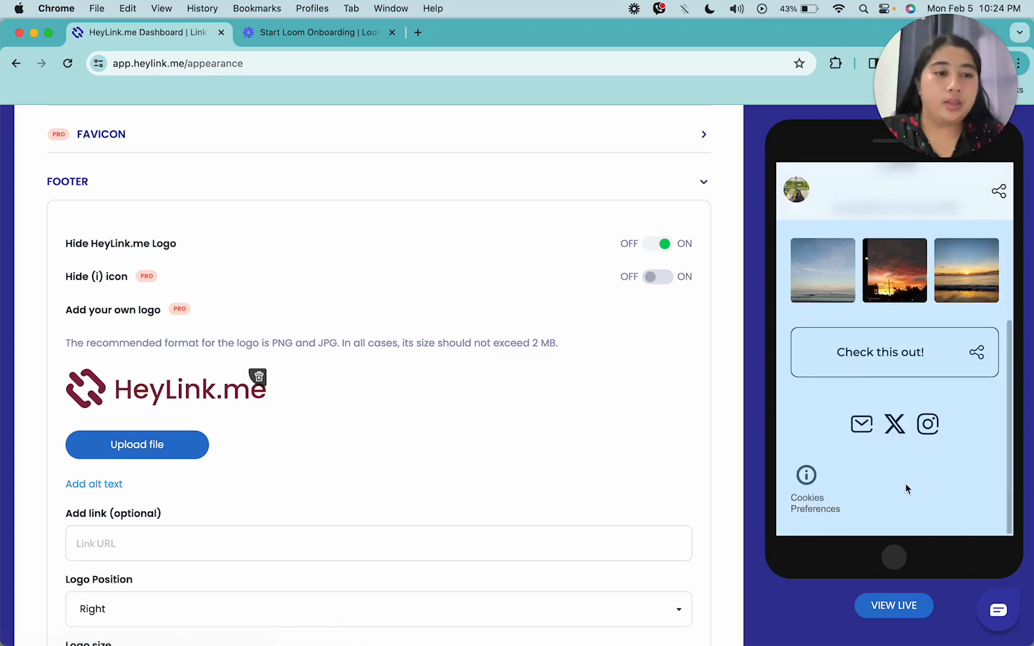
{"action": "left_click", "coordinate": [658, 244]}
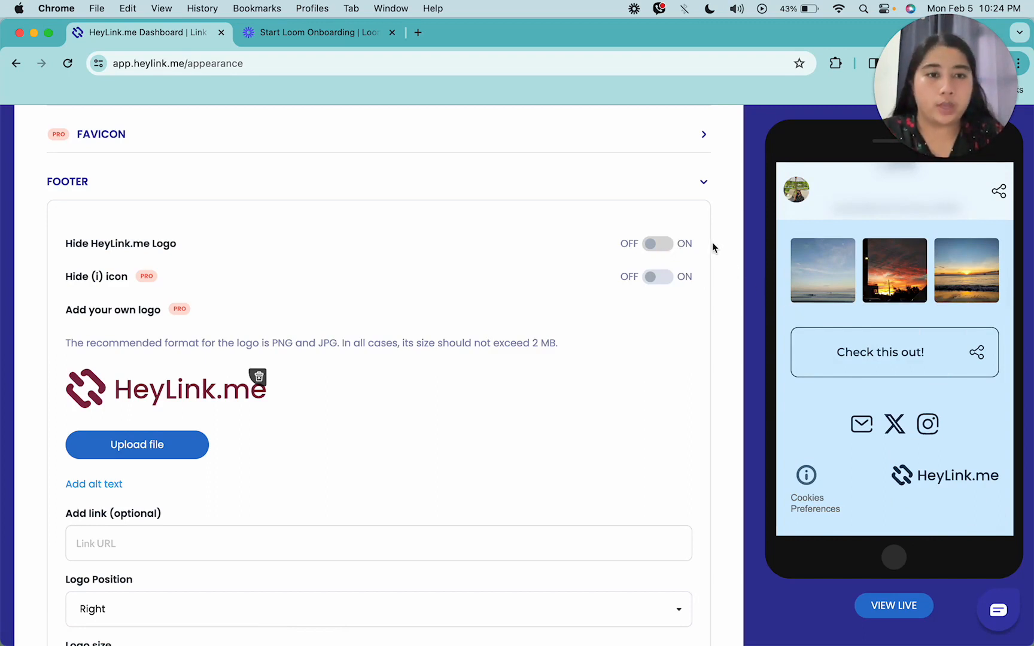
{"action": "scroll", "coordinate": [412, 222], "scroll_direction": "down", "scroll_amount": 3}
{"action": "scroll", "coordinate": [412, 222], "scroll_direction": "up", "scroll_amount": 3}
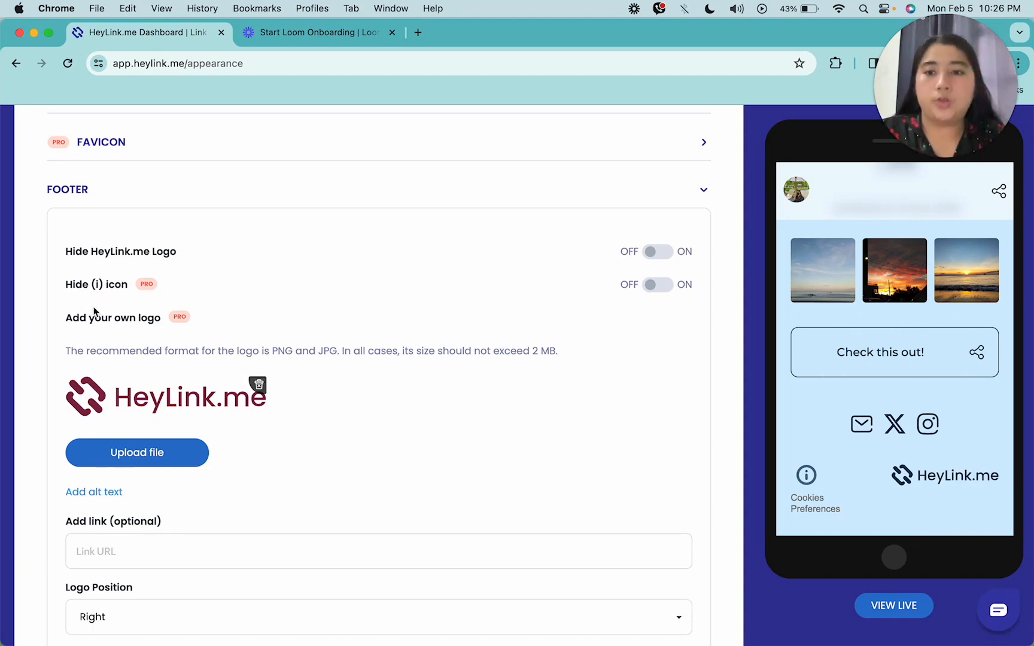
Turn on the Hide (i) icon option in the footer
{"action": "scroll", "coordinate": [96, 312], "scroll_direction": "down", "scroll_amount": 1}
{"action": "scroll", "coordinate": [999, 331], "scroll_direction": "down", "scroll_amount": 1}
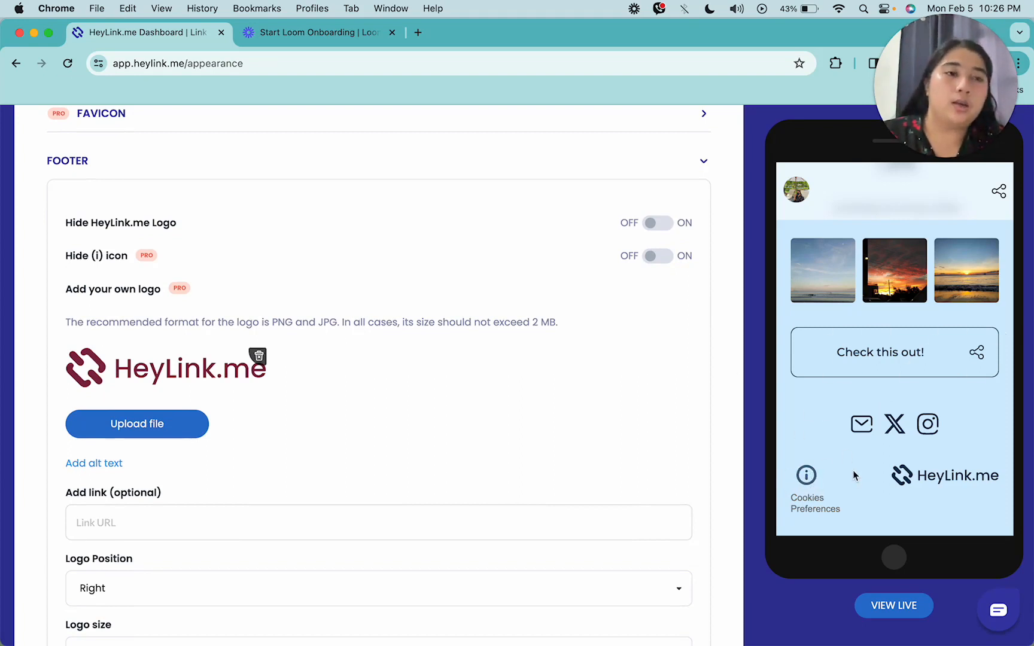
{"action": "left_click", "coordinate": [658, 258]}
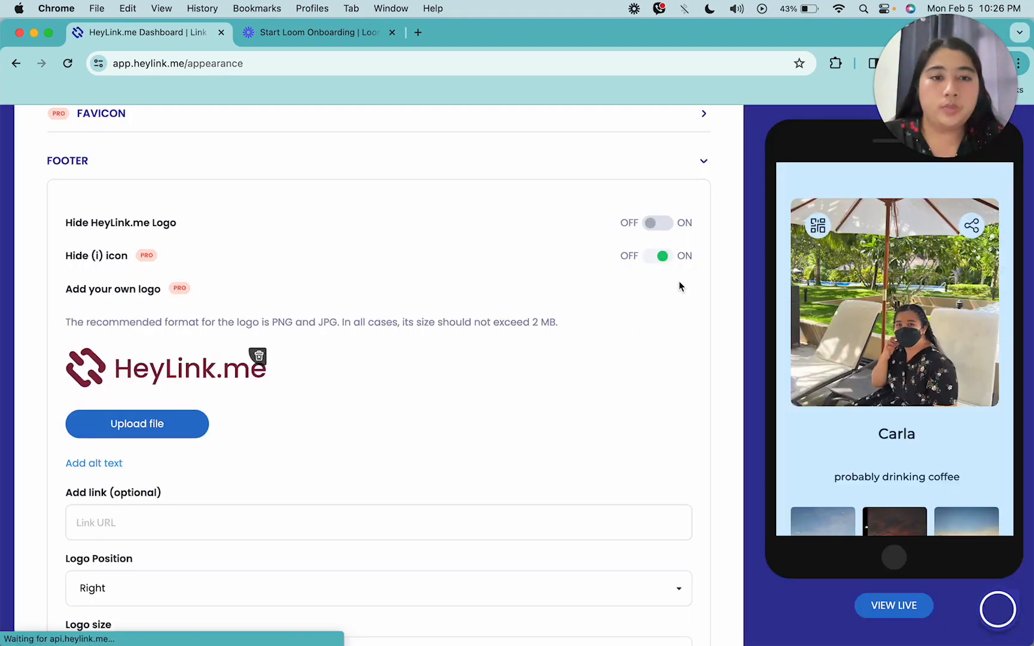
{"action": "scroll", "coordinate": [808, 460], "scroll_direction": "down", "scroll_amount": 10}
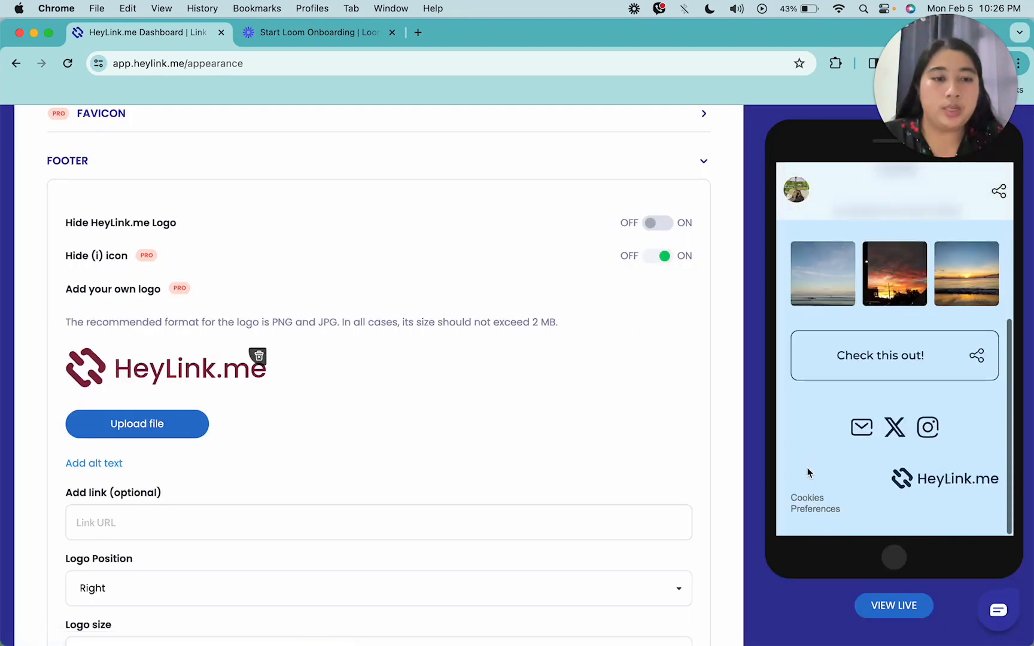
{"action": "left_click", "coordinate": [662, 257]}
{"action": "scroll", "coordinate": [818, 387], "scroll_direction": "down", "scroll_amount": 10}
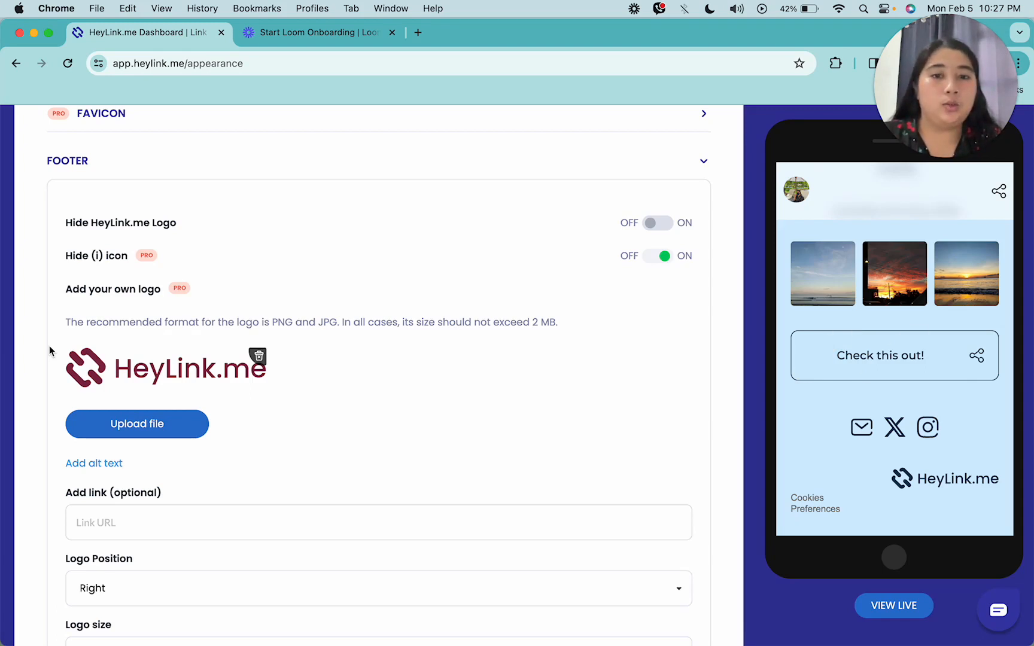
Upload gojo.jpeg as your own footer logo and then remove it again
{"action": "scroll", "coordinate": [49, 351], "scroll_direction": "down", "scroll_amount": 1}
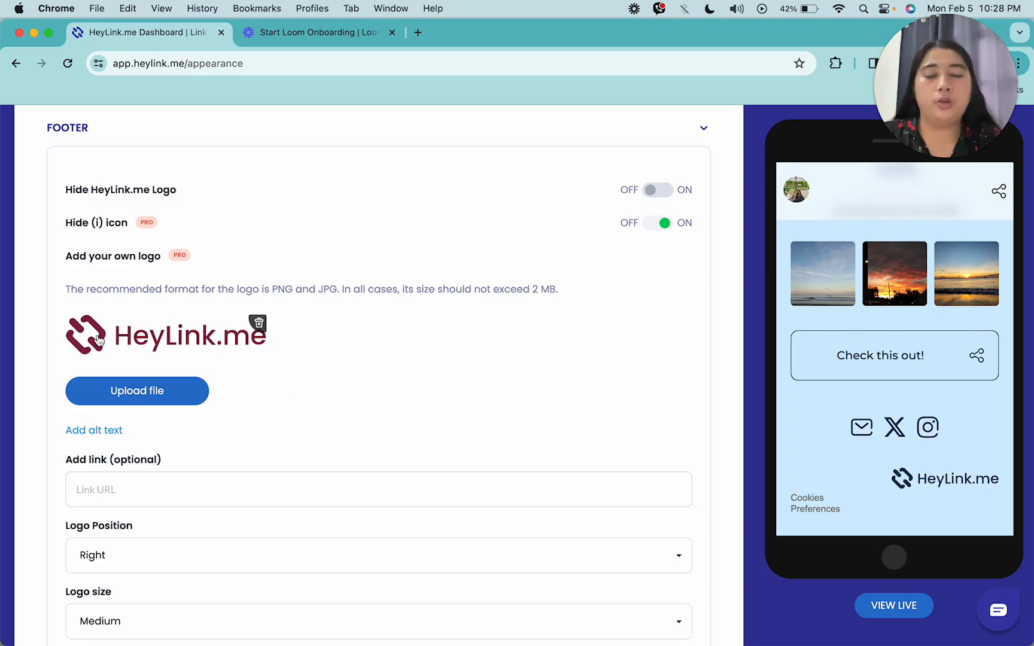
{"action": "left_click", "coordinate": [151, 383]}
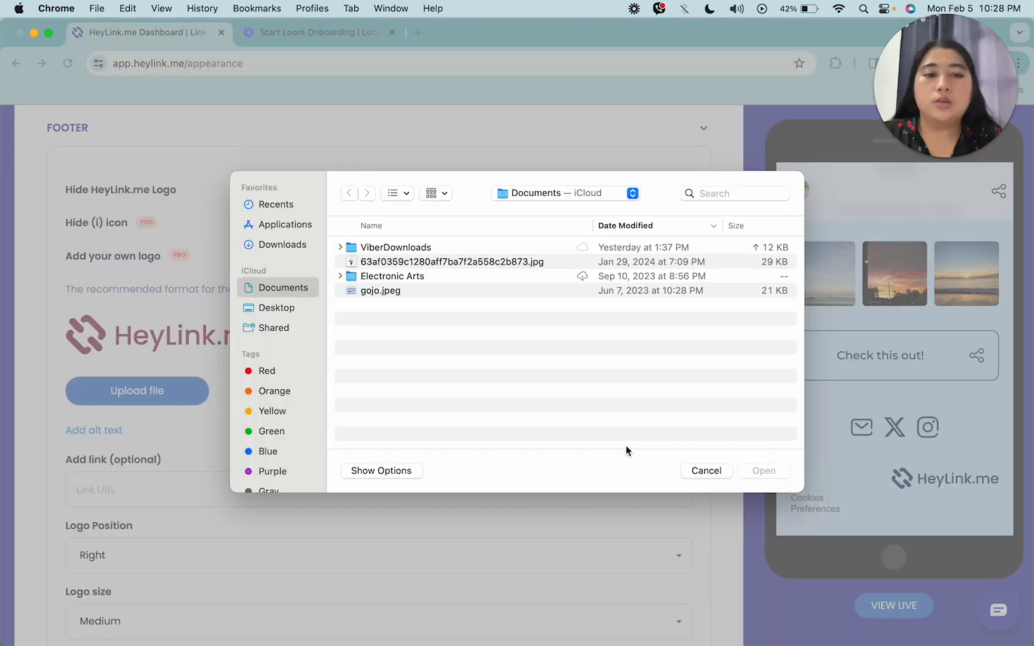
{"action": "double_click", "coordinate": [385, 263]}
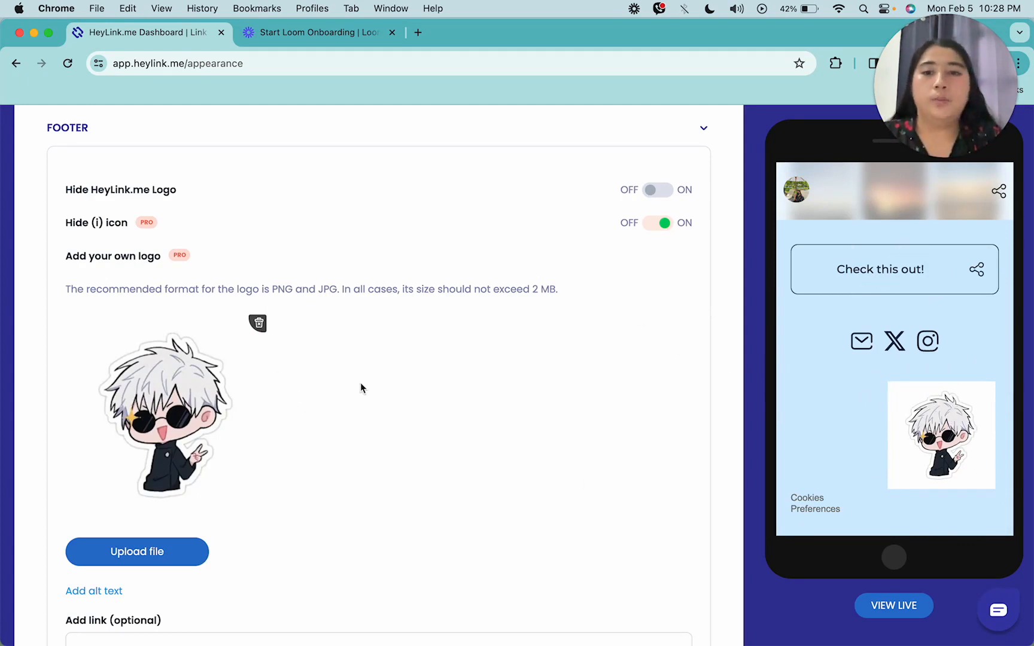
{"action": "scroll", "coordinate": [360, 382], "scroll_direction": "down", "scroll_amount": 1}
{"action": "left_click", "coordinate": [258, 319]}
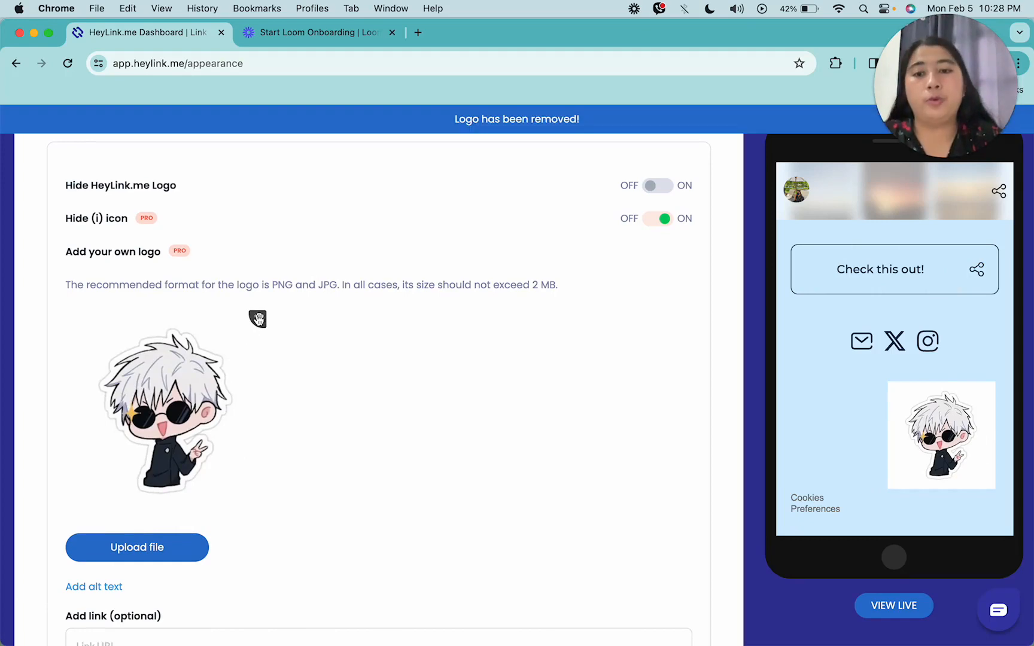
{"action": "scroll", "coordinate": [688, 397], "scroll_direction": "down", "scroll_amount": 3}
{"action": "scroll", "coordinate": [933, 362], "scroll_direction": "down", "scroll_amount": 5}
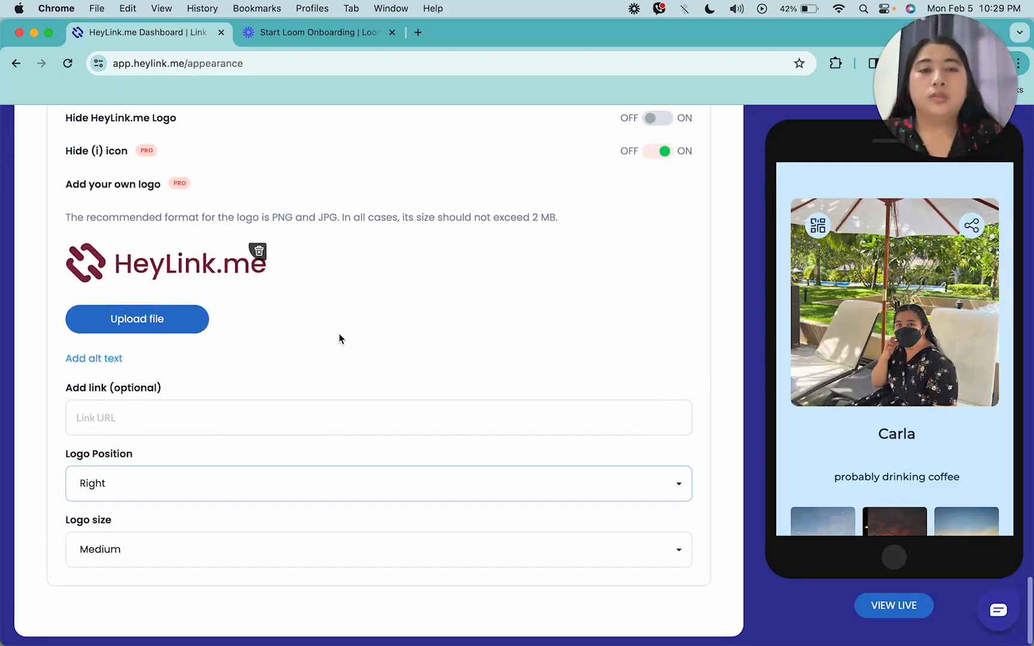
Paste the Instagram profile URL into the footer logo's optional link field
{"action": "left_click", "coordinate": [196, 400]}
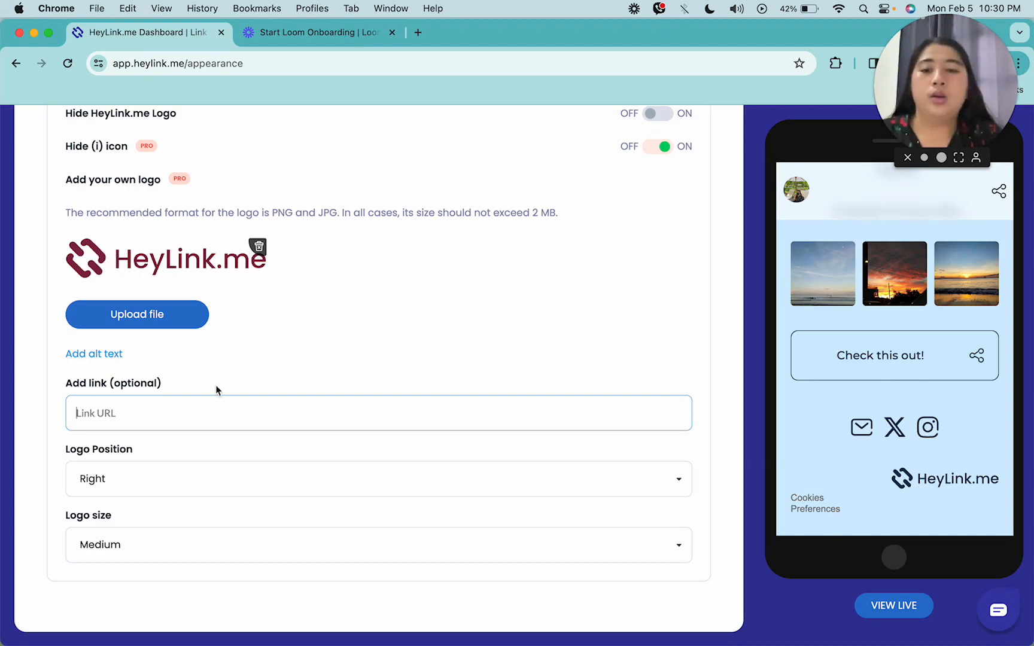
{"action": "type", "text": "https://www.instagram.com/carlaperea/"}
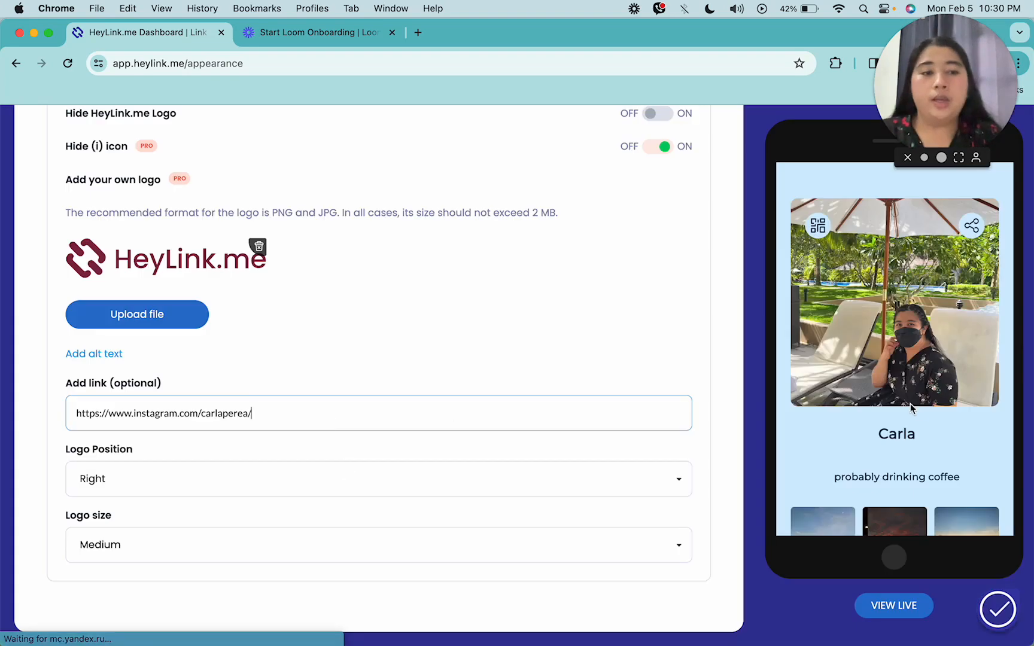
Open the footer logo link from the phone preview and close the opened Instagram tab
{"action": "left_click", "coordinate": [923, 480]}
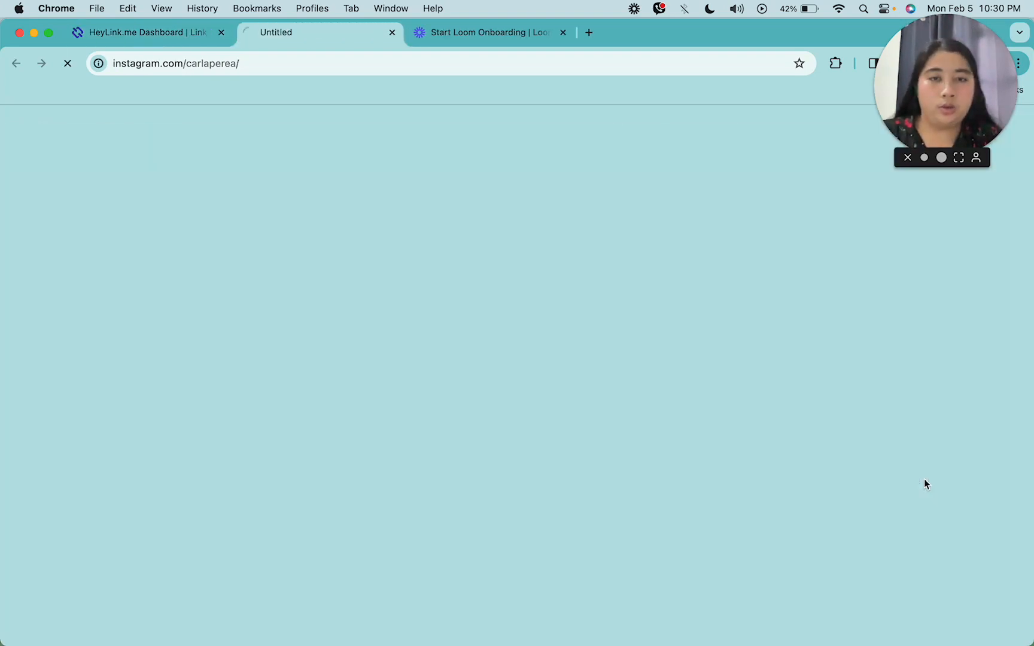
{"action": "left_click", "coordinate": [562, 32]}
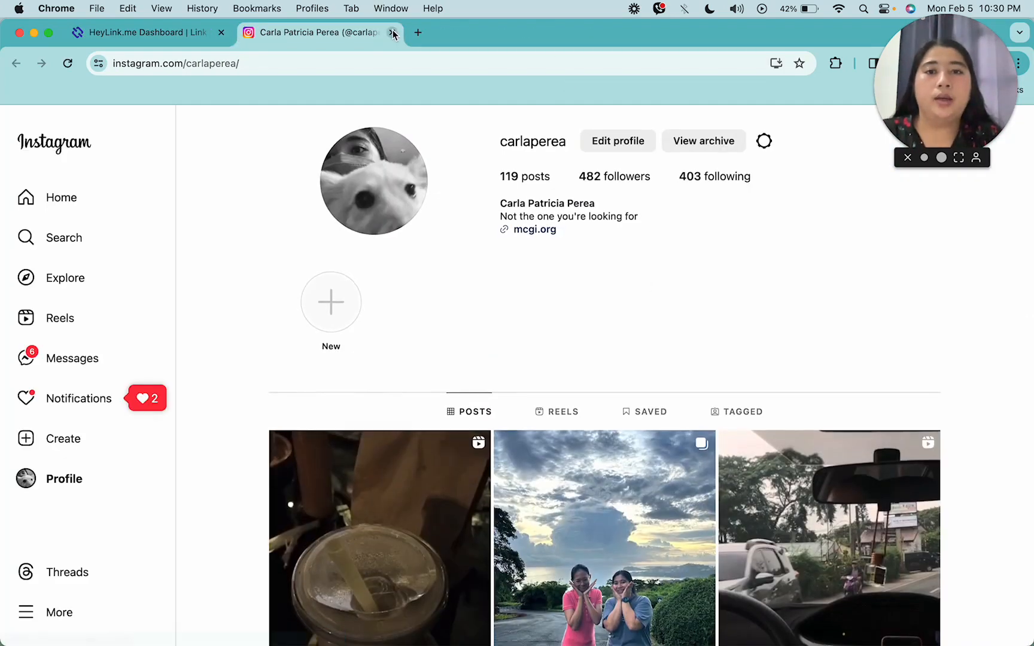
{"action": "left_click", "coordinate": [394, 33]}
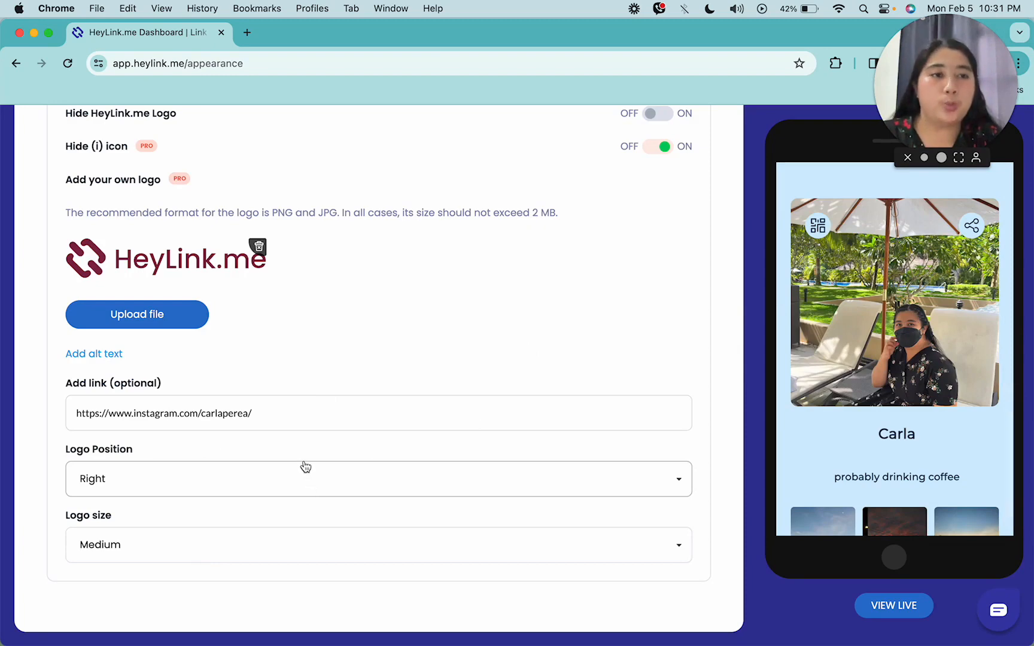
Set the footer logo position to Center
{"action": "left_click", "coordinate": [486, 479]}
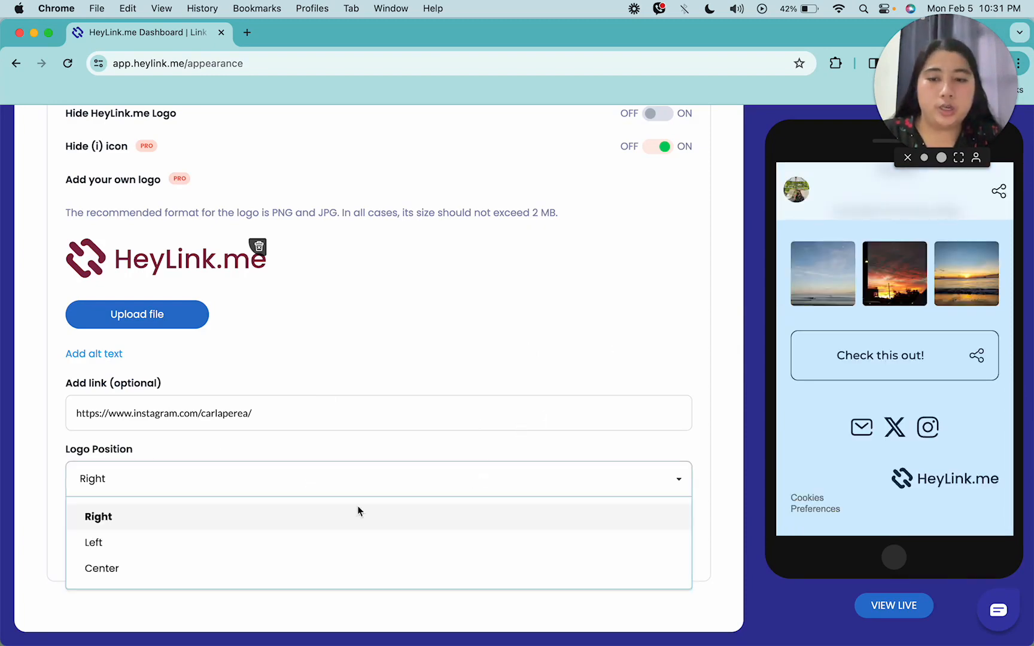
{"action": "left_click", "coordinate": [323, 542]}
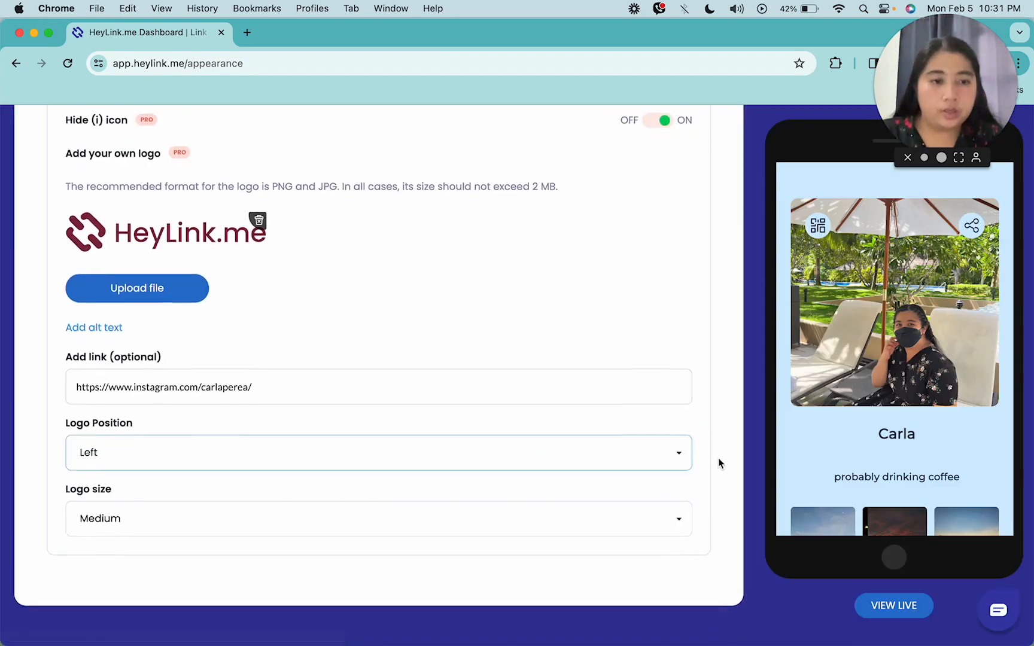
{"action": "left_click", "coordinate": [413, 478]}
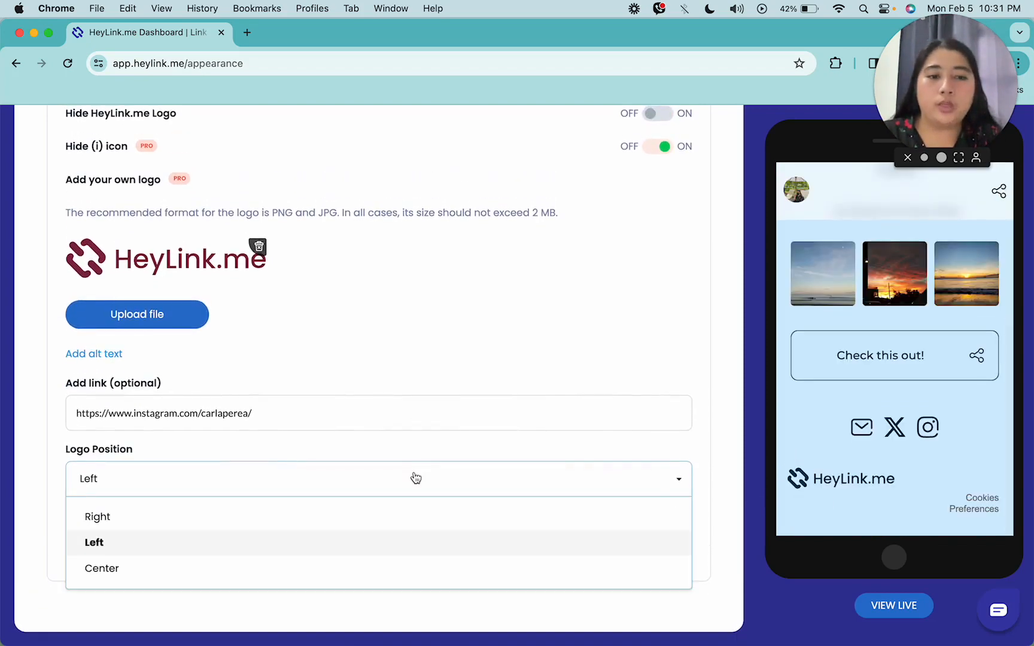
{"action": "left_click", "coordinate": [332, 566]}
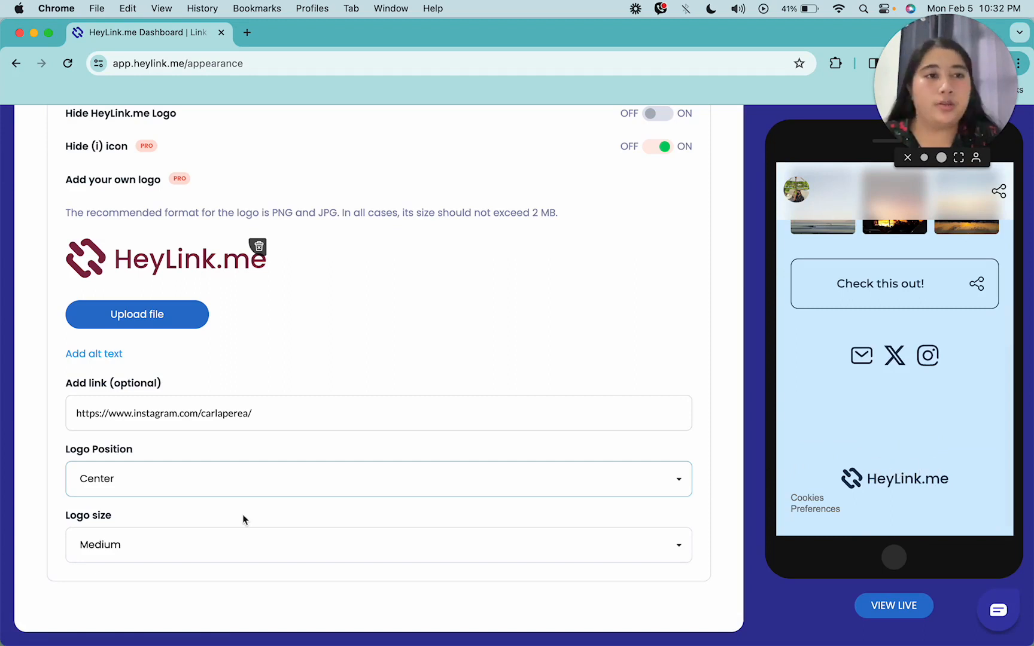
{"action": "scroll", "coordinate": [244, 518], "scroll_direction": "up", "scroll_amount": 3}
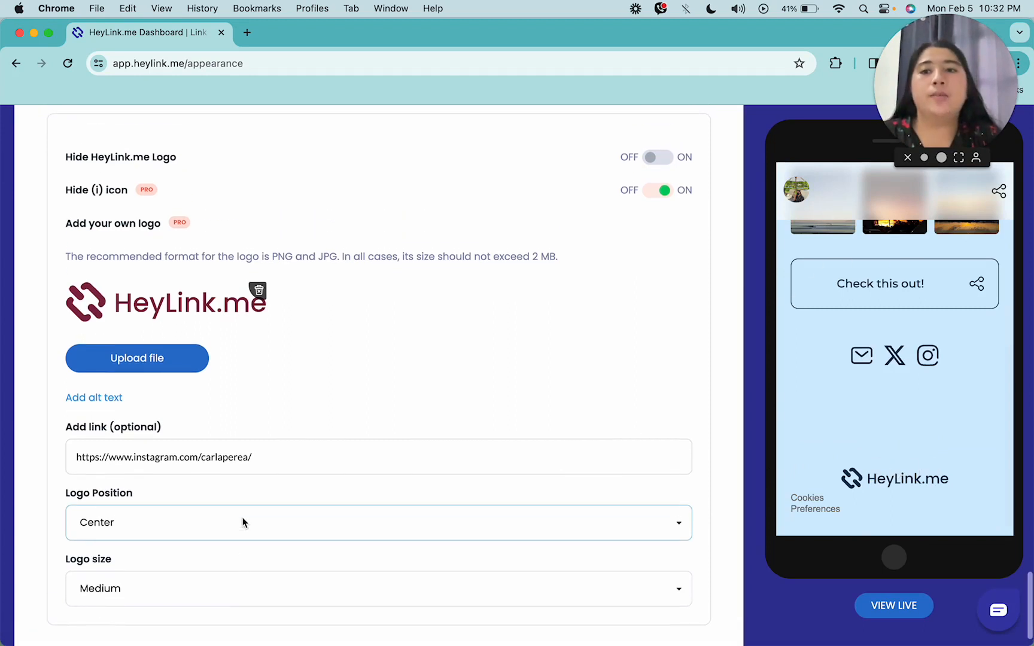
Try the footer logo size at Medium and then at Large
{"action": "scroll", "coordinate": [244, 522], "scroll_direction": "down", "scroll_amount": 3}
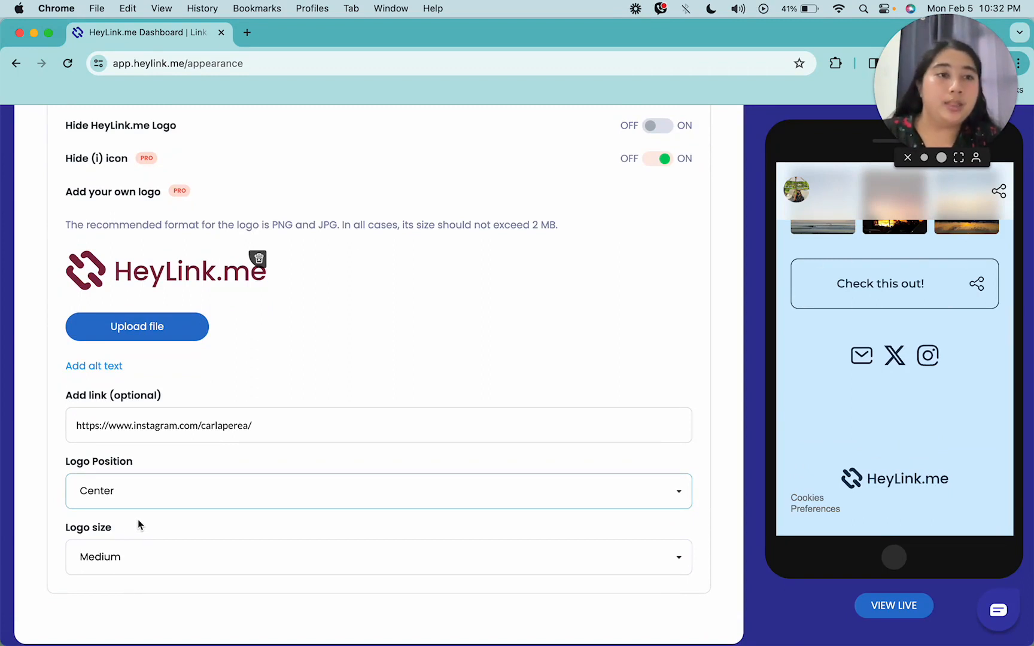
{"action": "scroll", "coordinate": [133, 483], "scroll_direction": "up", "scroll_amount": 3}
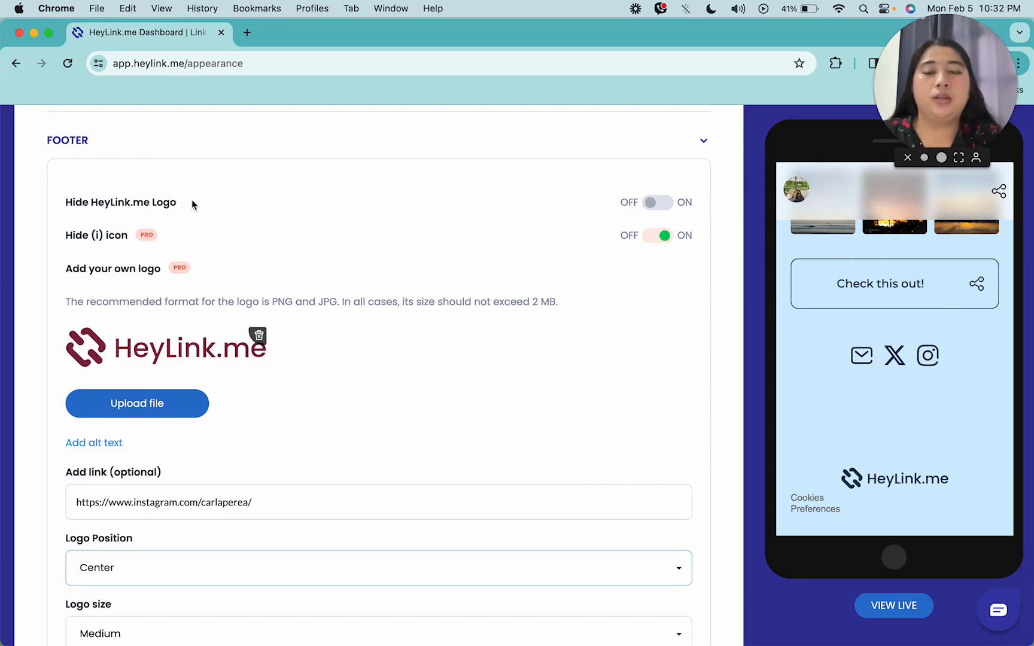
{"action": "scroll", "coordinate": [206, 204], "scroll_direction": "down", "scroll_amount": 3}
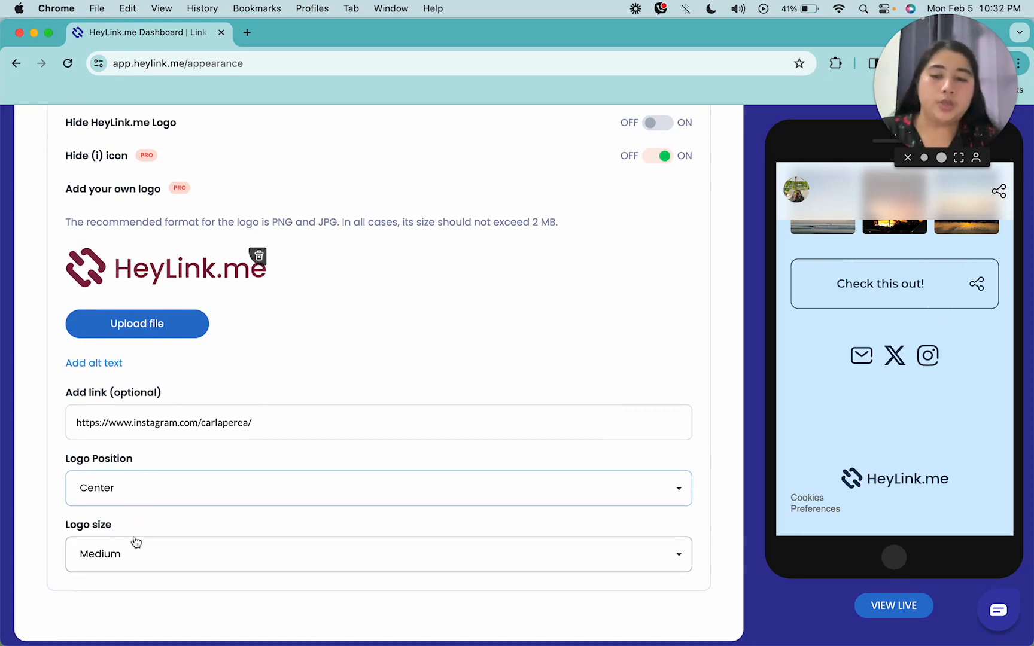
{"action": "left_click", "coordinate": [339, 543]}
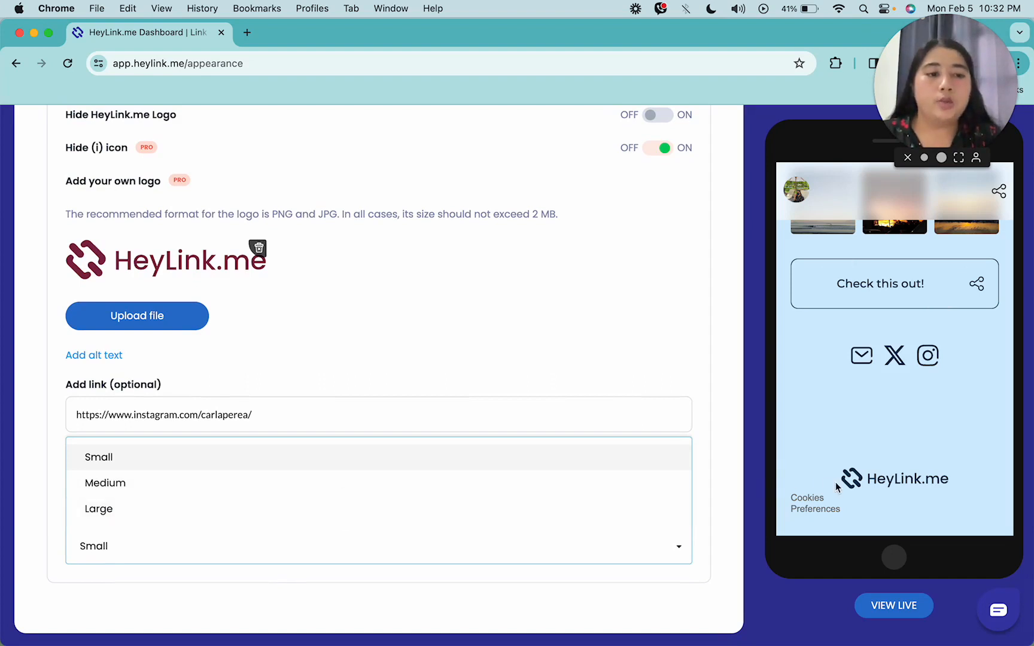
{"action": "left_click", "coordinate": [187, 484]}
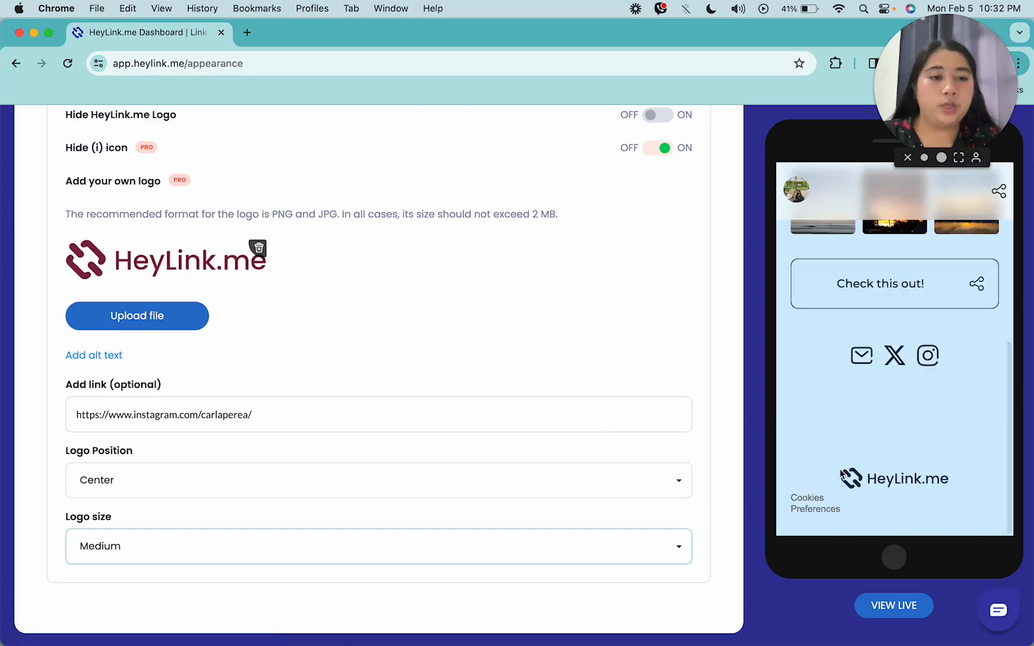
{"action": "left_click", "coordinate": [164, 560]}
{"action": "left_click", "coordinate": [224, 514]}
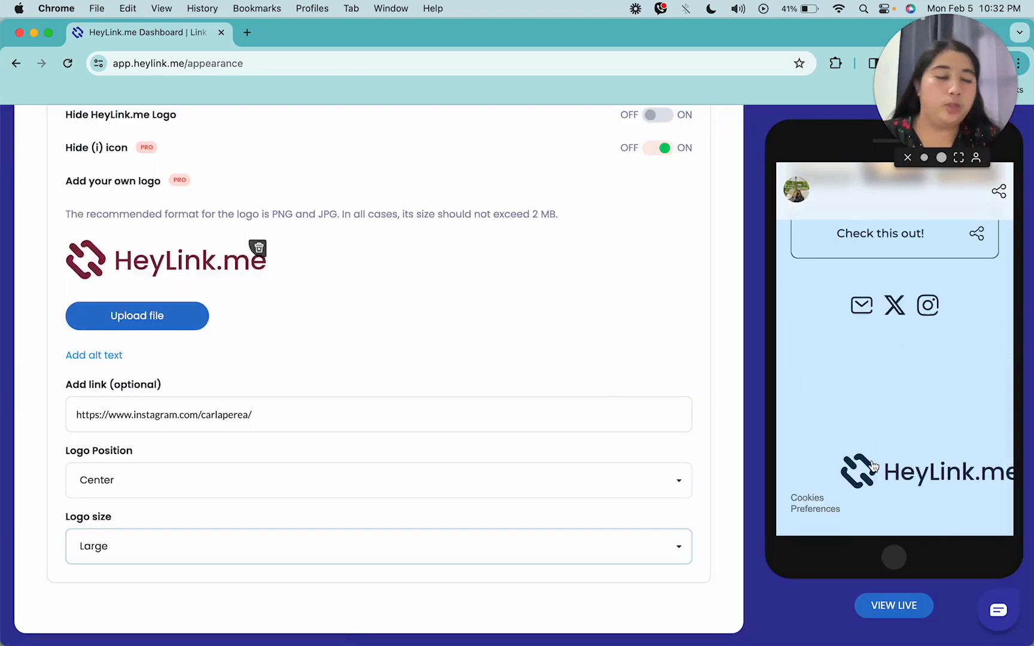
Set the footer logo size to Small
{"action": "left_click", "coordinate": [378, 538]}
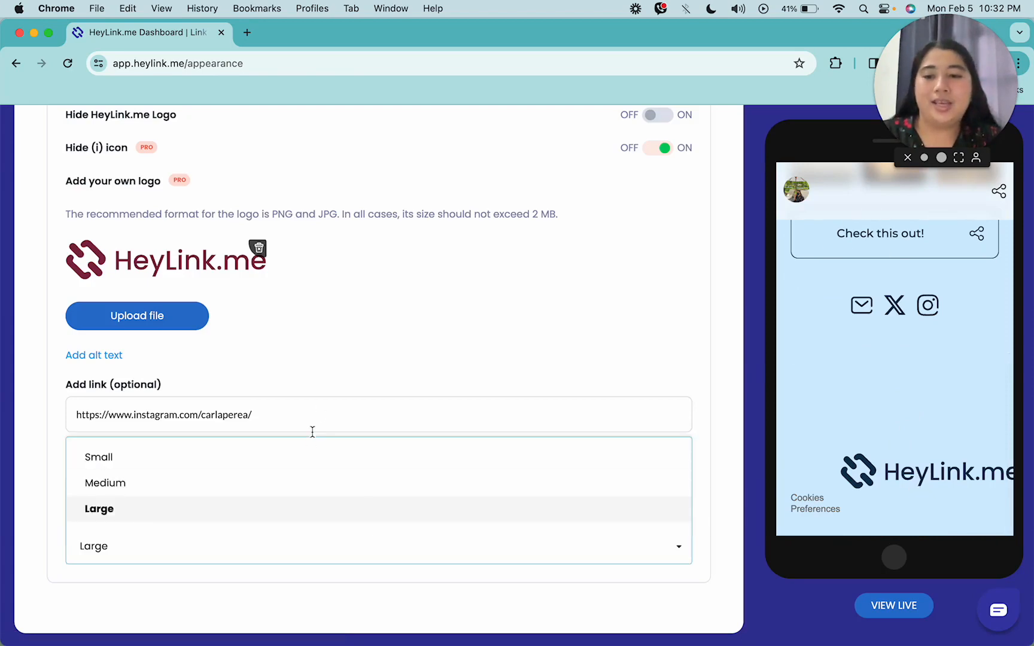
{"action": "left_click", "coordinate": [308, 456]}
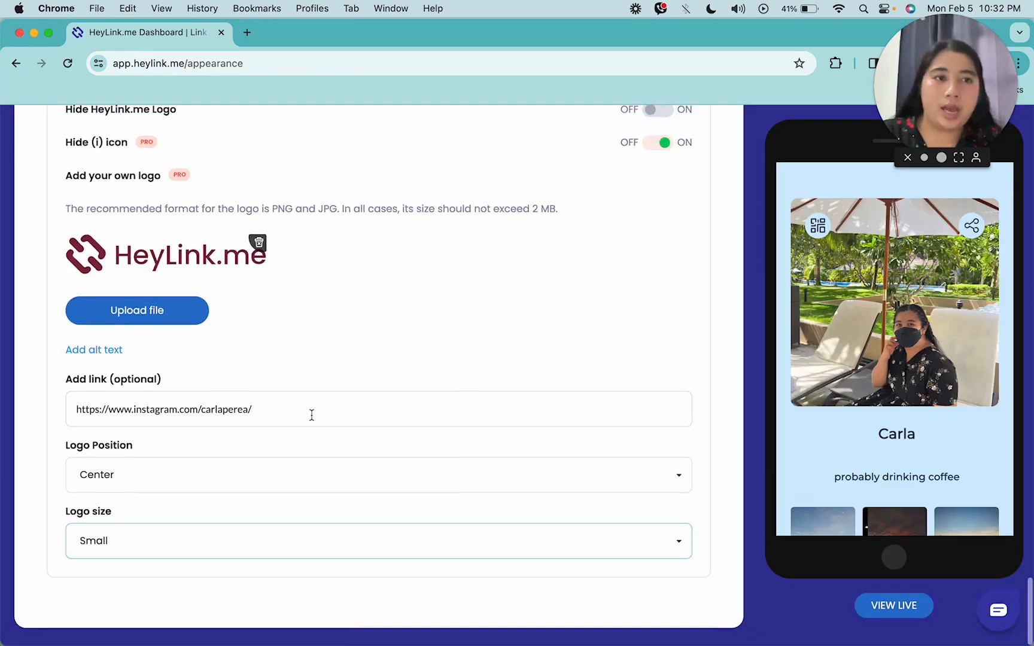
Switch Hide HeyLink.me Logo on and Hide (i) icon off in the footer settings
{"action": "scroll", "coordinate": [312, 415], "scroll_direction": "up", "scroll_amount": 3}
{"action": "scroll", "coordinate": [312, 415], "scroll_direction": "up", "scroll_amount": 1}
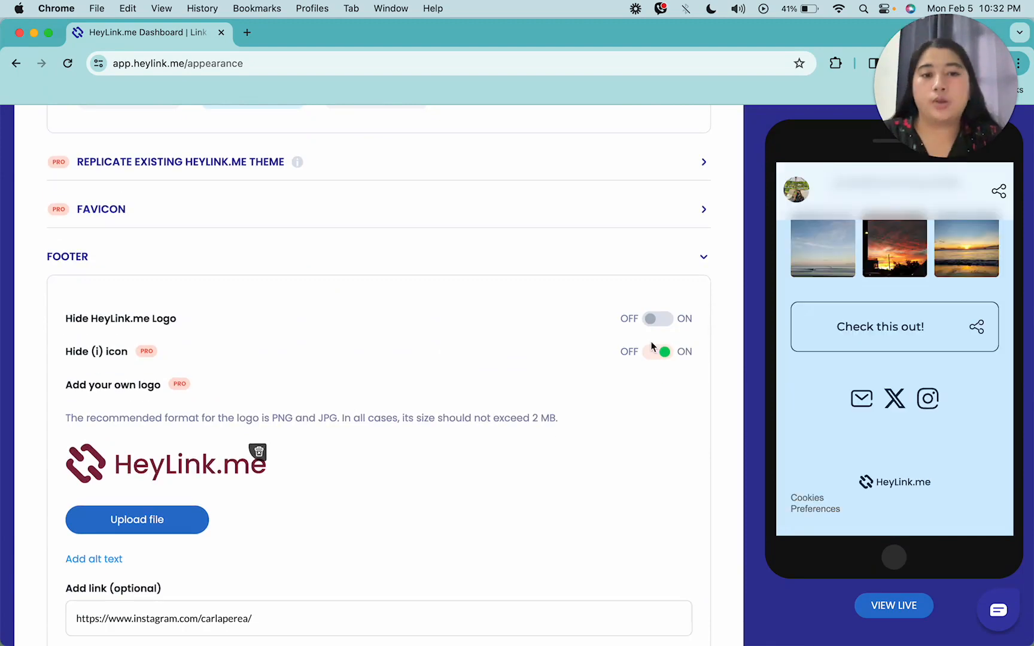
{"action": "left_click", "coordinate": [659, 320]}
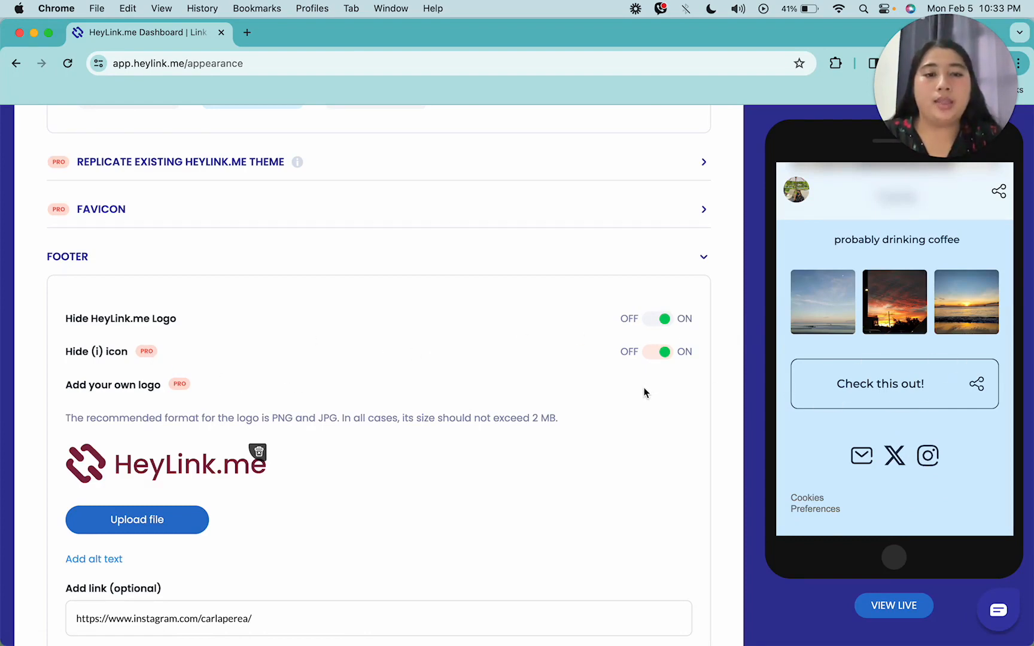
{"action": "left_click", "coordinate": [660, 356]}
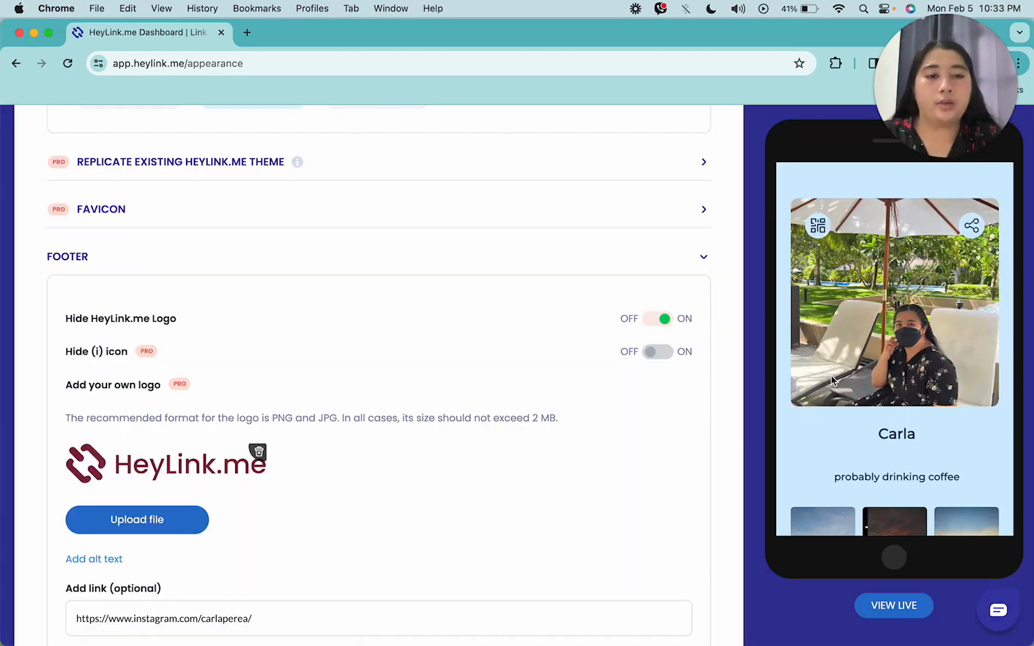
Upload gojo.jpeg as your own footer logo
{"action": "scroll", "coordinate": [832, 380], "scroll_direction": "down", "scroll_amount": 5}
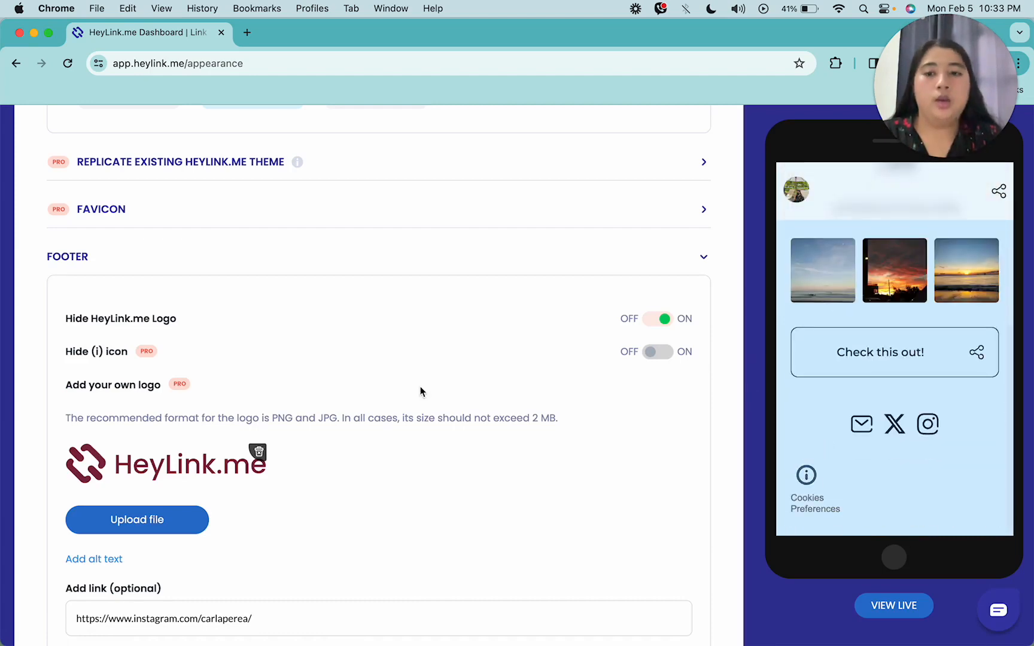
{"action": "scroll", "coordinate": [421, 392], "scroll_direction": "down", "scroll_amount": 1}
{"action": "left_click", "coordinate": [132, 471]}
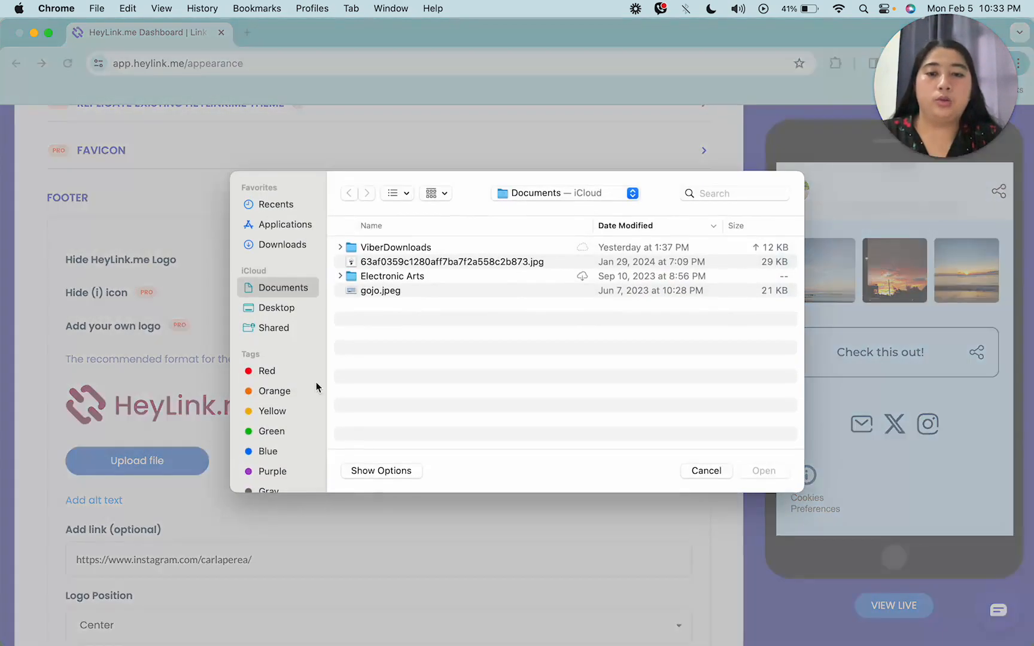
{"action": "double_click", "coordinate": [372, 265]}
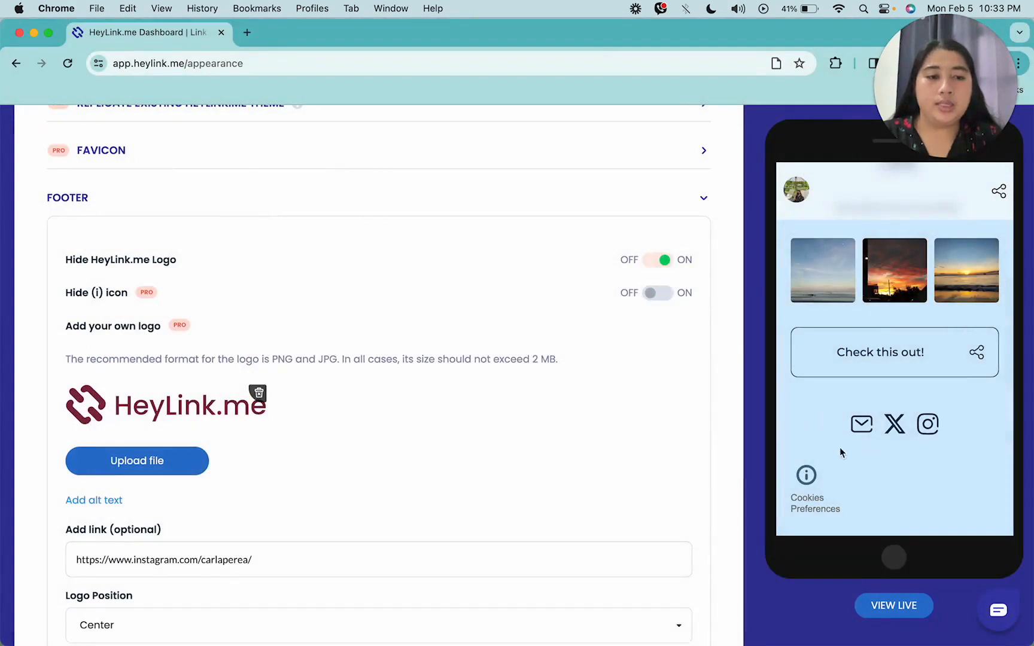
Open the new footer logo's link from the phone preview and close the opened Instagram tab
{"action": "scroll", "coordinate": [342, 407], "scroll_direction": "down", "scroll_amount": 5}
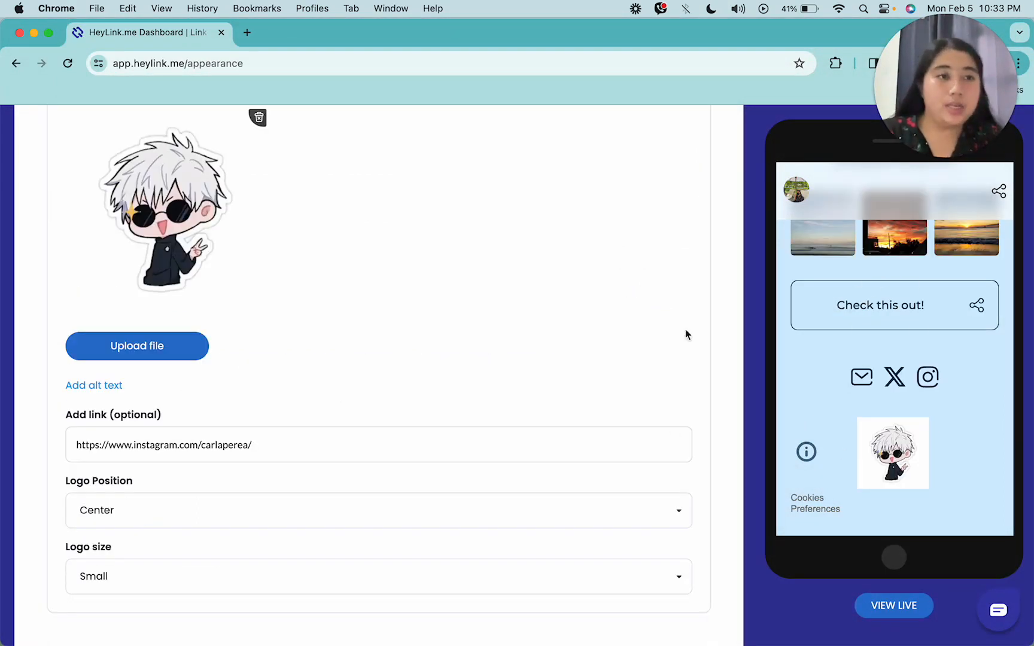
{"action": "left_click", "coordinate": [892, 467]}
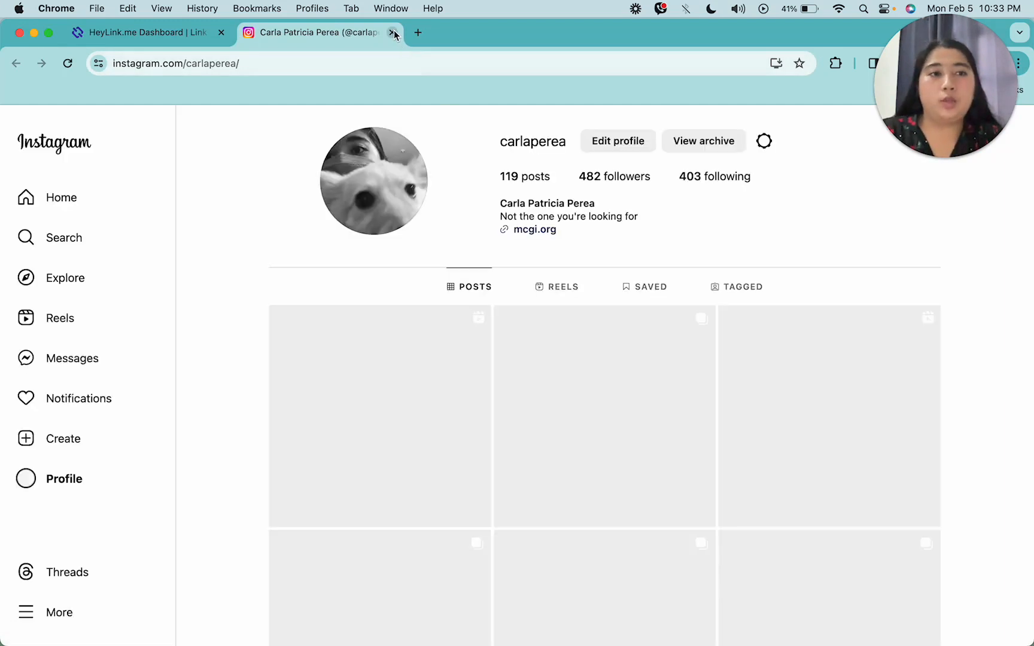
{"action": "left_click", "coordinate": [394, 33]}
{"action": "scroll", "coordinate": [358, 476], "scroll_direction": "down", "scroll_amount": 2}
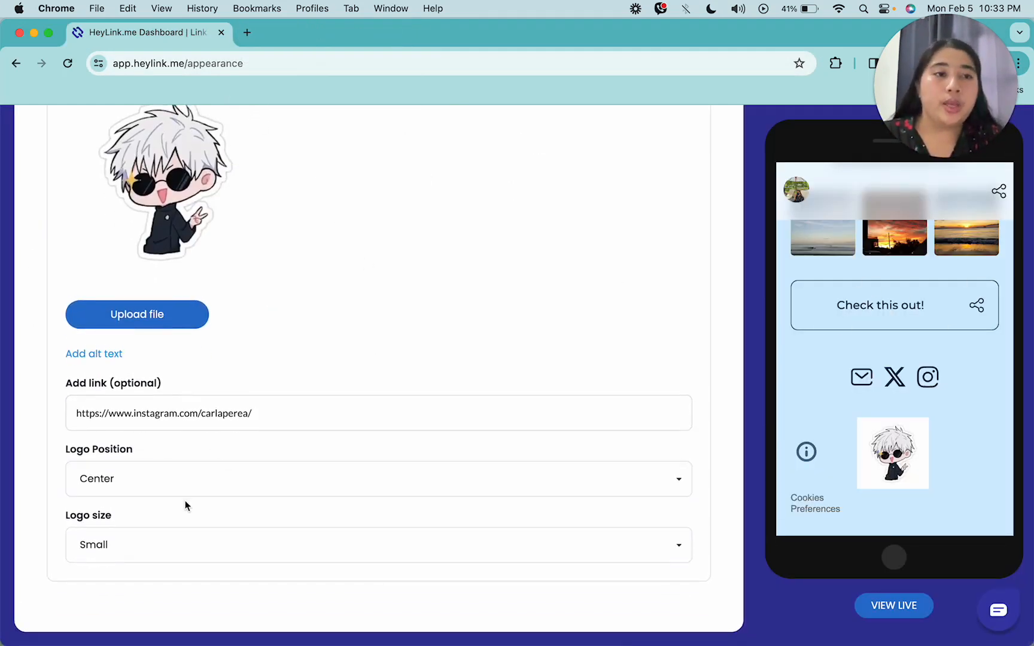
{"action": "scroll", "coordinate": [182, 456], "scroll_direction": "up", "scroll_amount": 5}
{"action": "scroll", "coordinate": [182, 458], "scroll_direction": "up", "scroll_amount": 4}
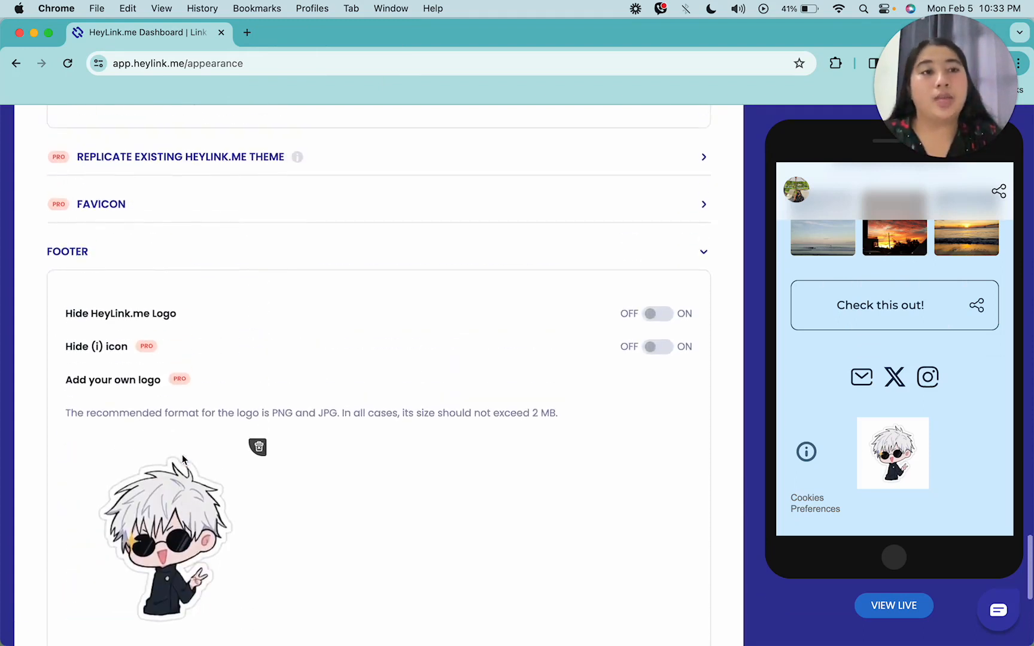